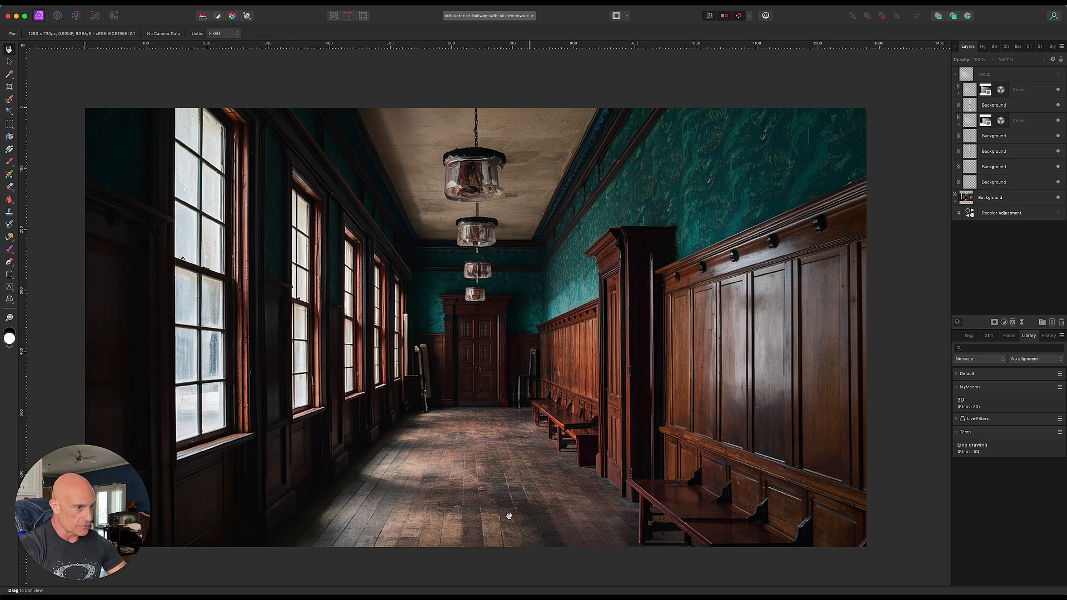
# Preview the teal recolour, then delete the effects group and the Recolor Adjustment layer.
pyautogui.click(1057, 214)
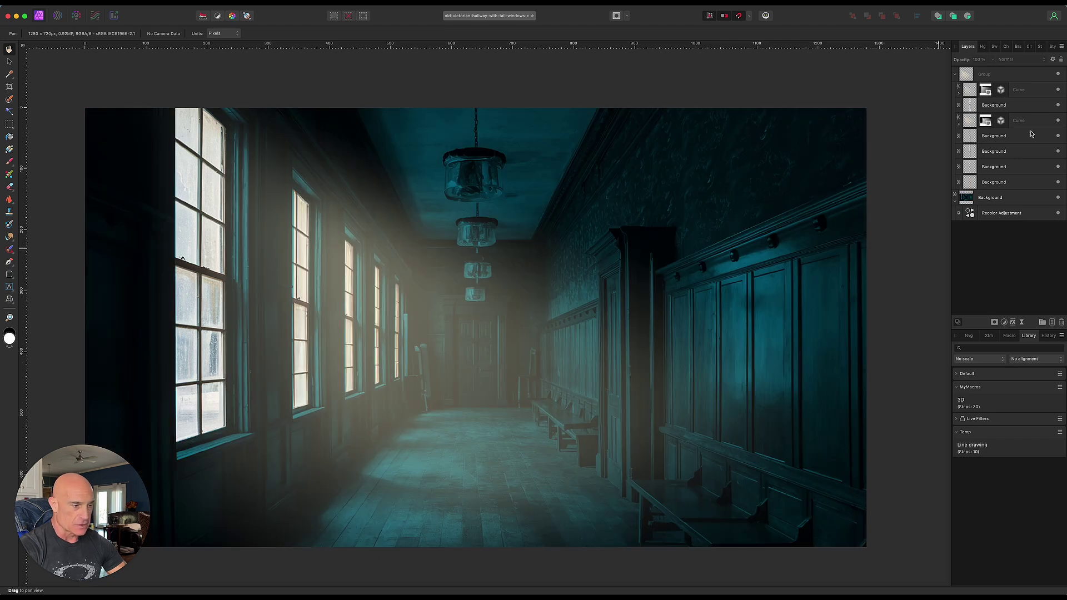
pyautogui.click(1057, 213)
pyautogui.click(1030, 75)
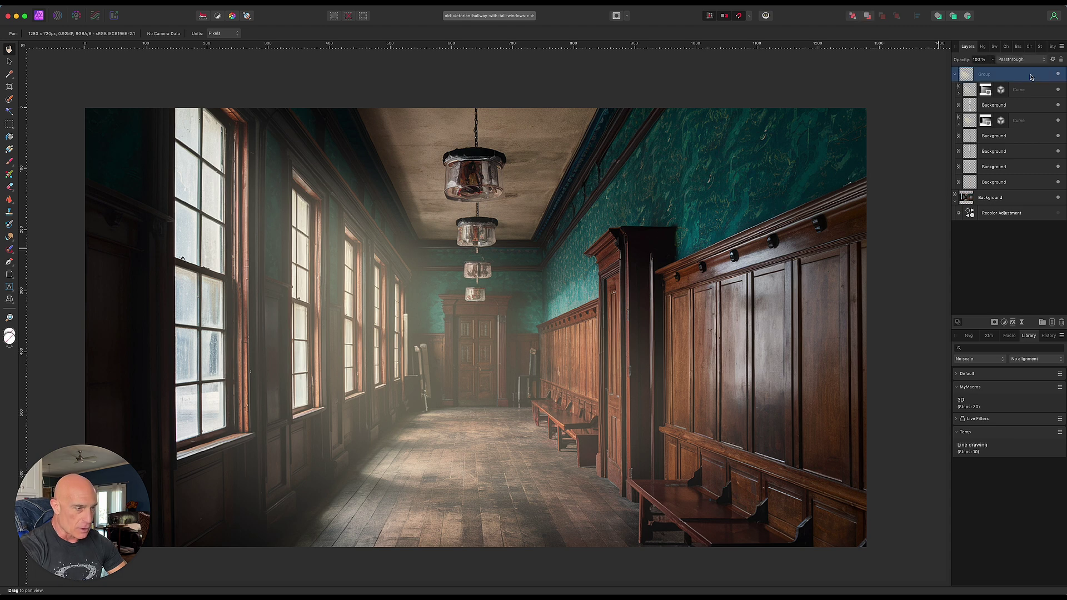
pyautogui.press('Delete')
pyautogui.click(1036, 95)
pyautogui.press('Delete')
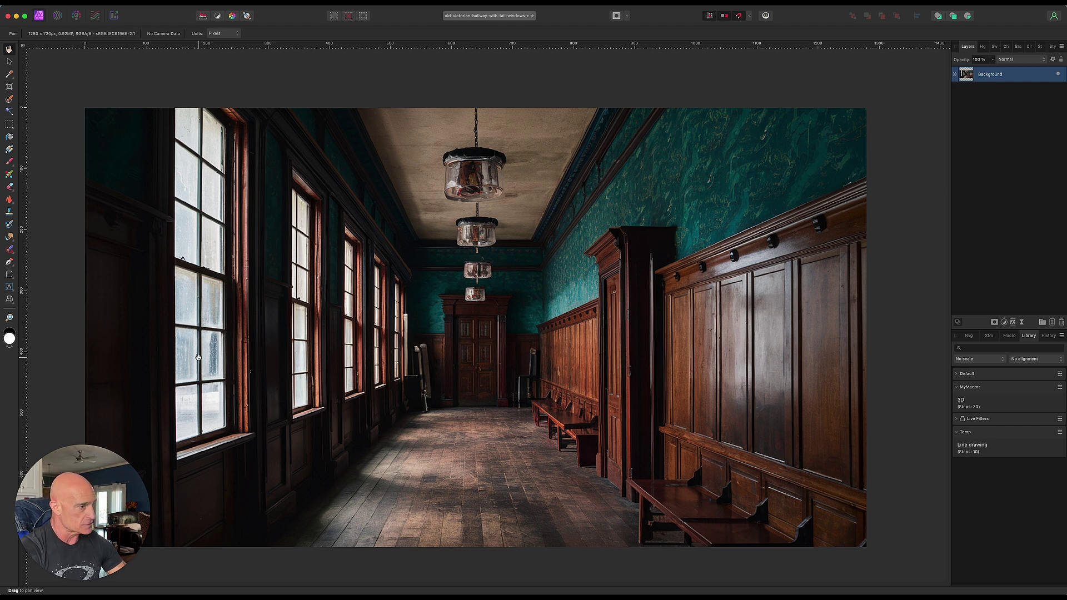
# Trace the first tall left window with the Pen tool and paste it onto its own layer.
pyautogui.click(9, 263)
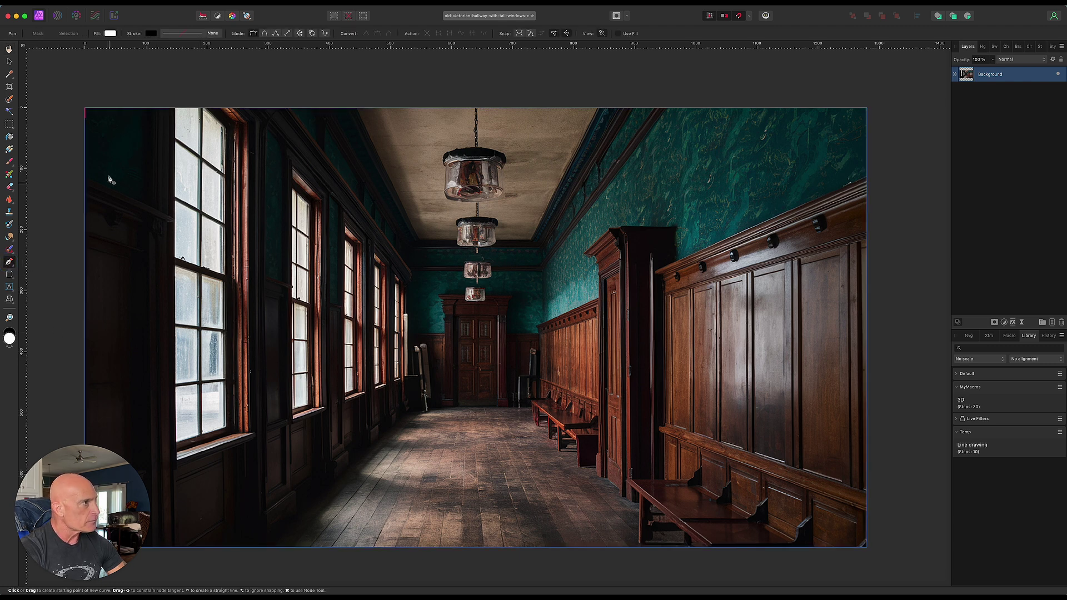
pyautogui.click(174, 100)
pyautogui.click(176, 443)
pyautogui.click(225, 426)
pyautogui.click(227, 129)
pyautogui.click(203, 108)
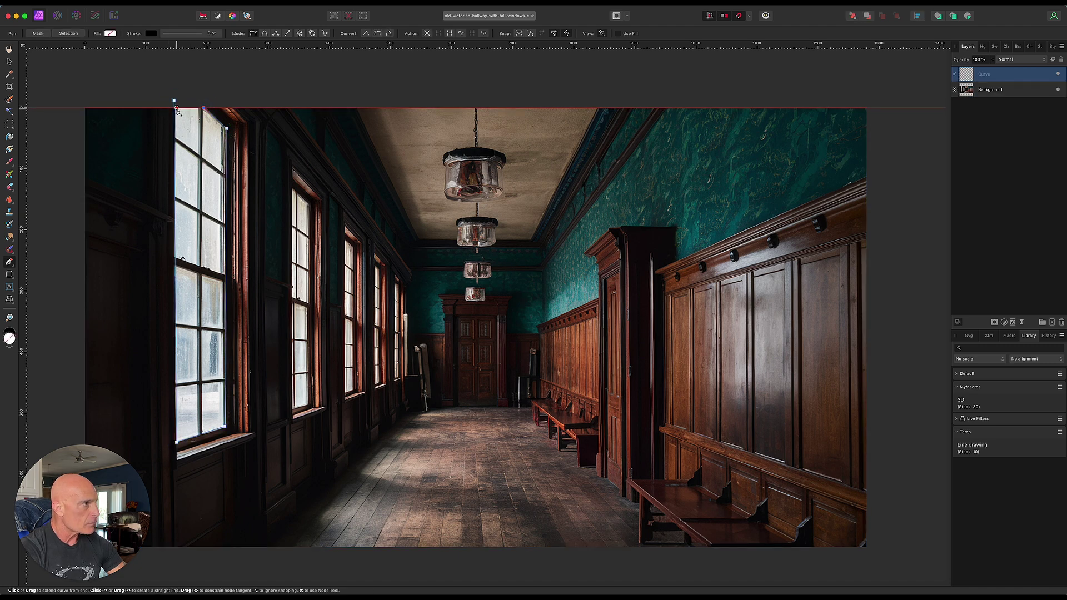
pyautogui.click(69, 33)
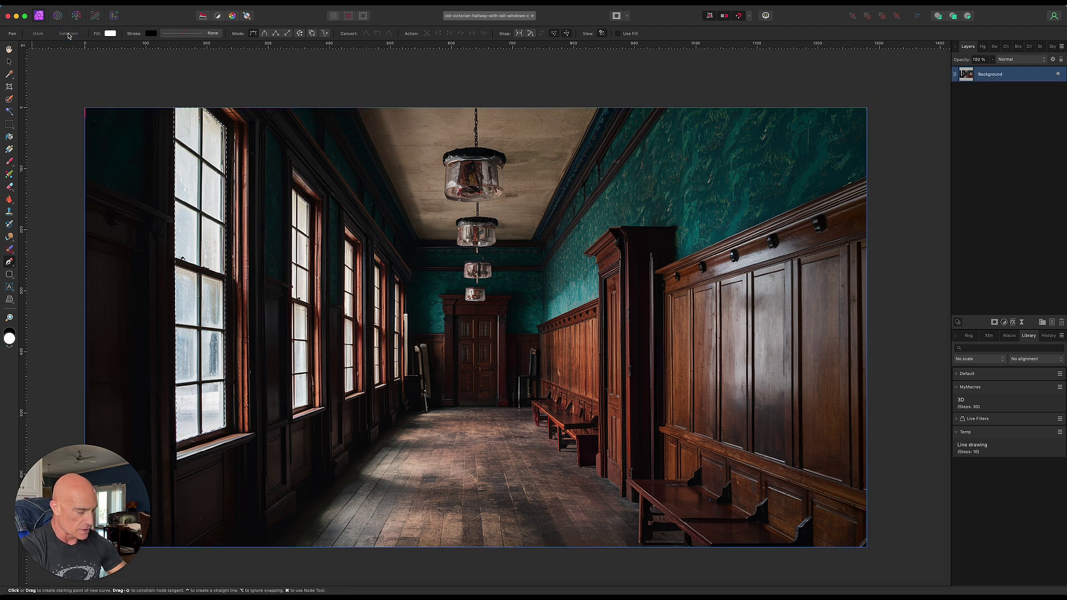
pyautogui.press('super+c')
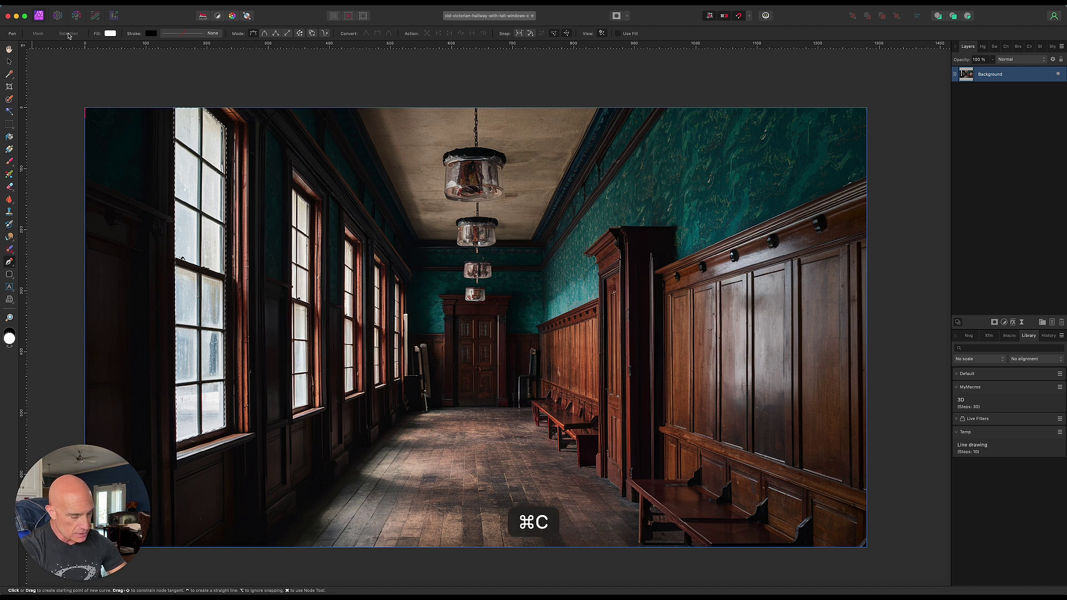
pyautogui.press('super+v')
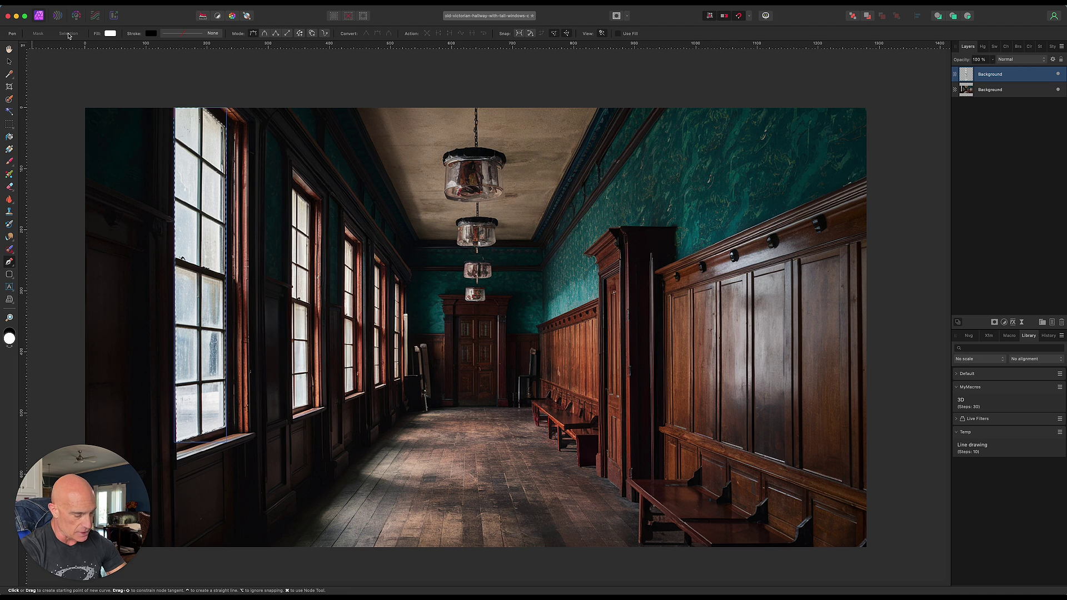
pyautogui.press('super+d')
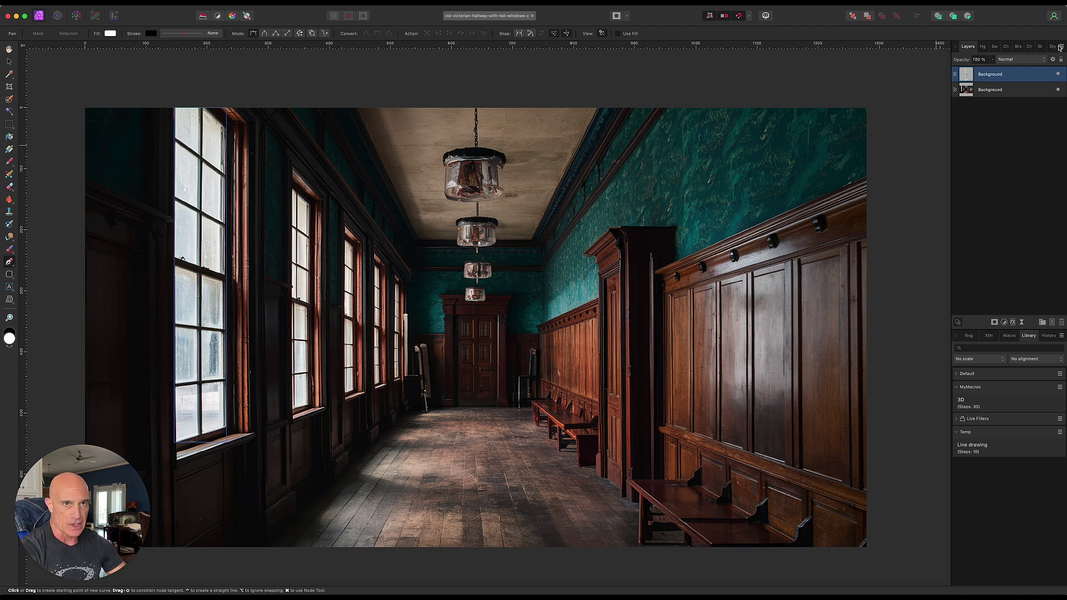
# Copy the remaining windows from the original photo onto their own layers.
pyautogui.click(1014, 92)
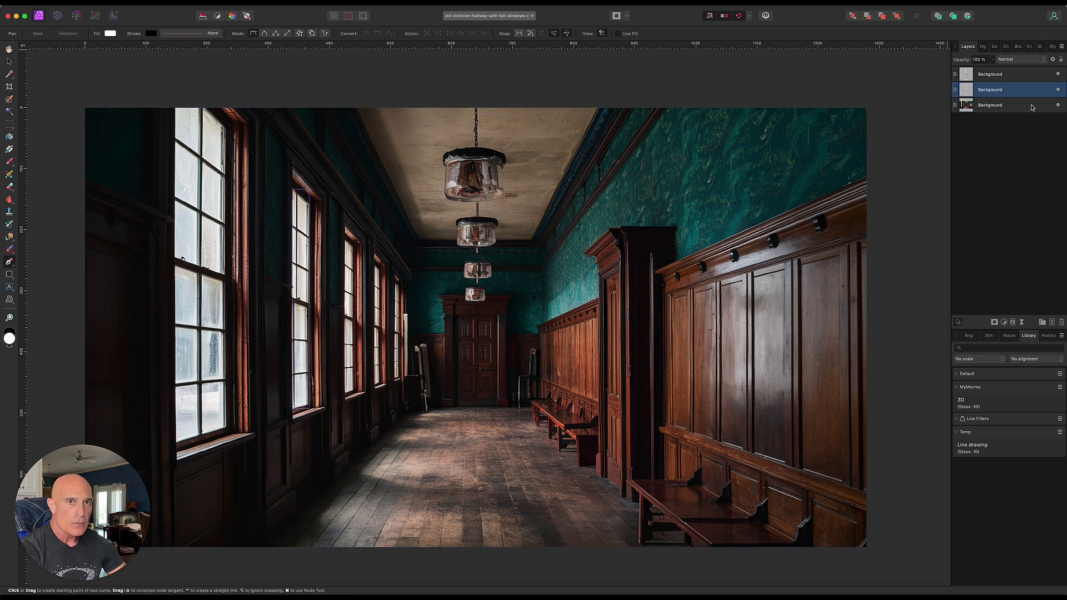
pyautogui.press('super+d')
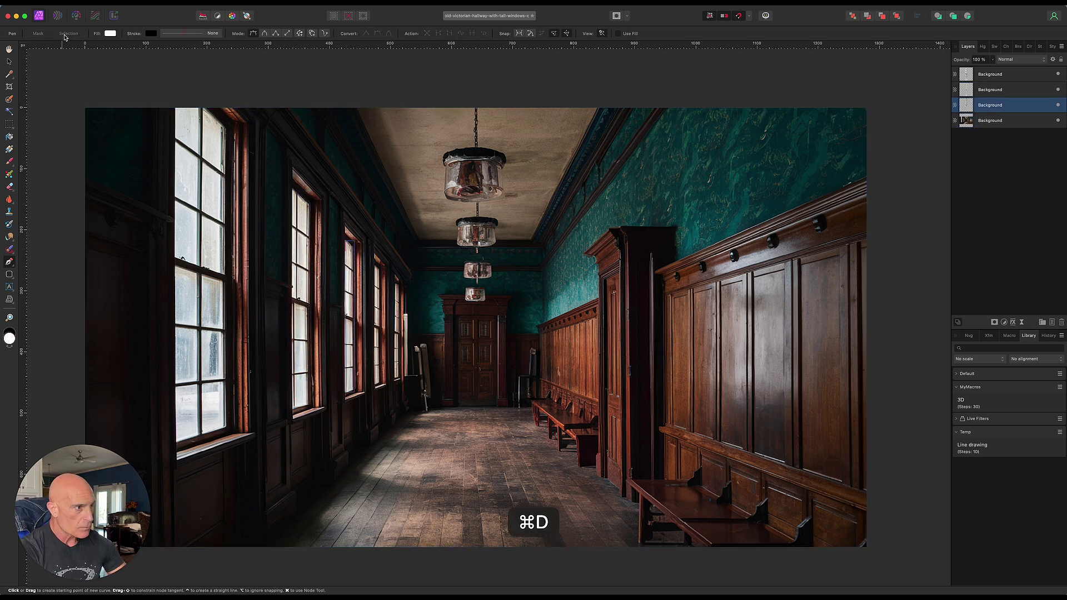
pyautogui.press('super+c')
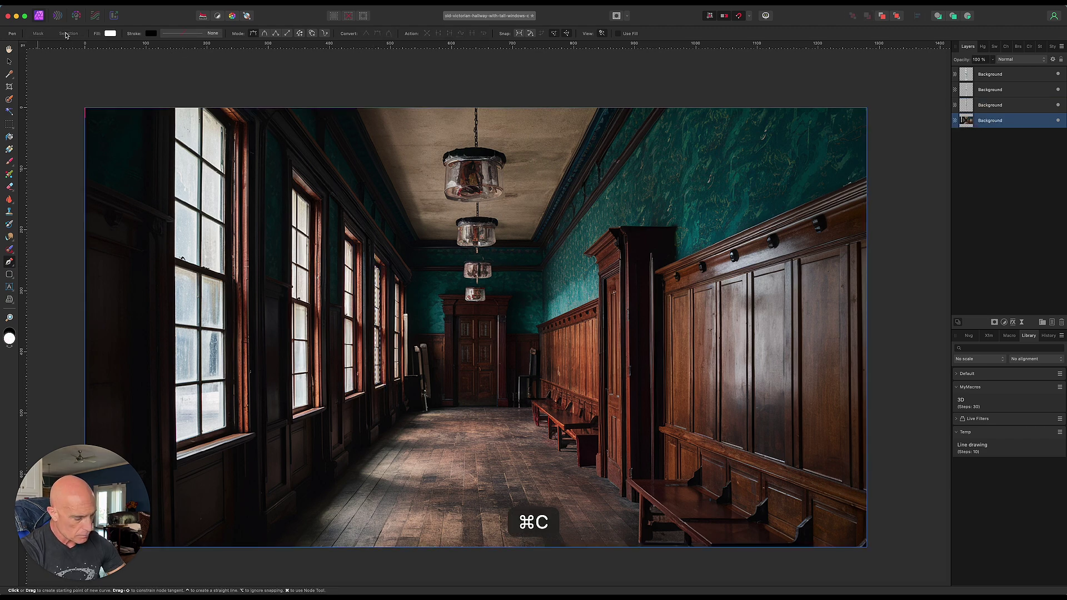
pyautogui.press('super+v')
pyautogui.press('super+equal')
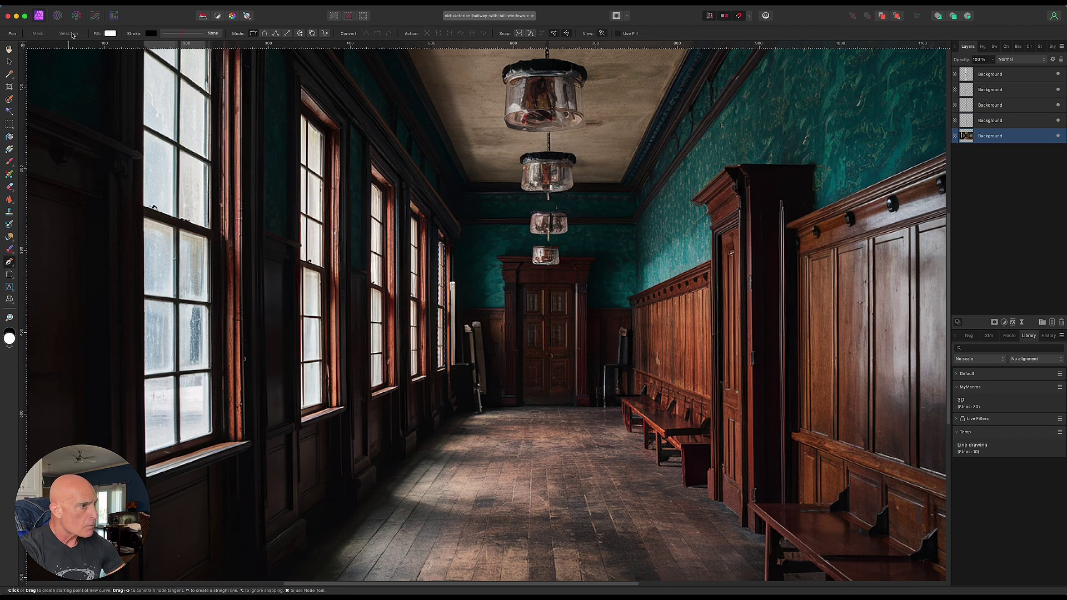
pyautogui.press('super+d')
pyautogui.scroll(-5, 557, 326)
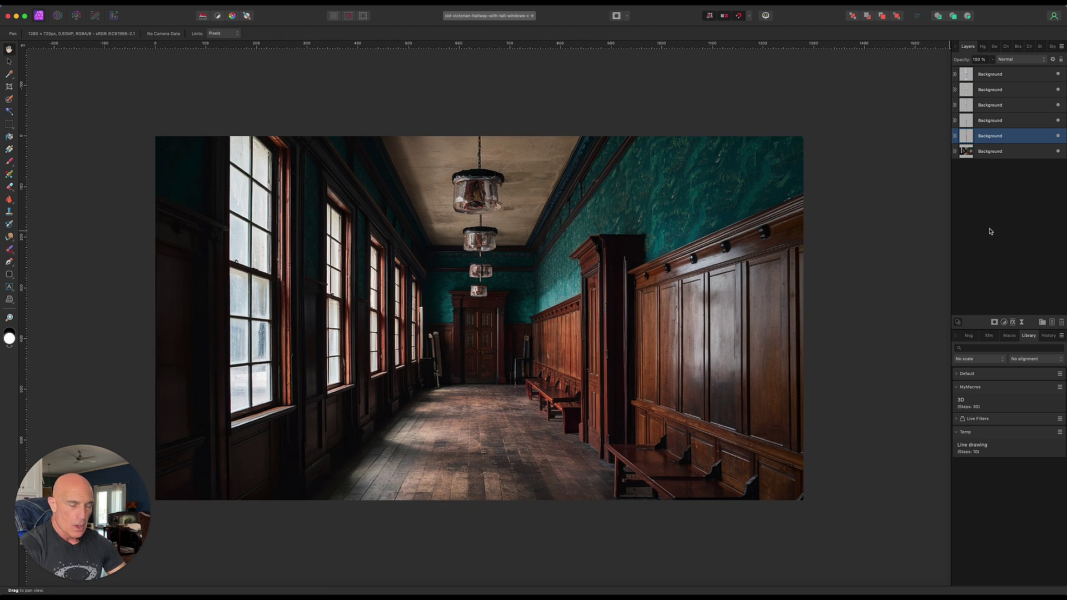
# Hide and reshow the original photo to check the cut-outs, then select it.
pyautogui.click(1057, 152)
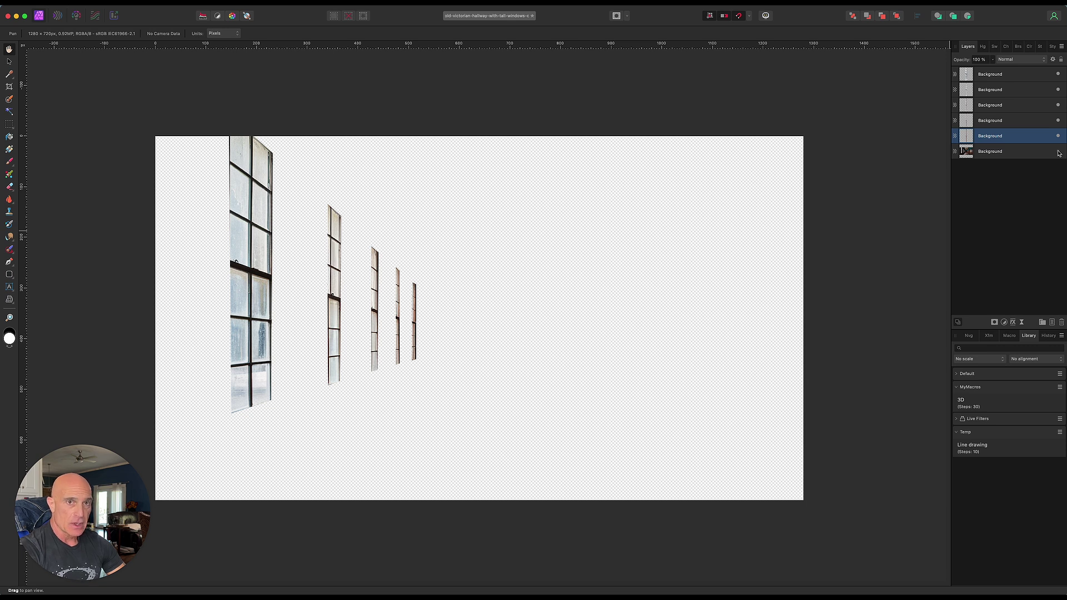
pyautogui.click(1058, 152)
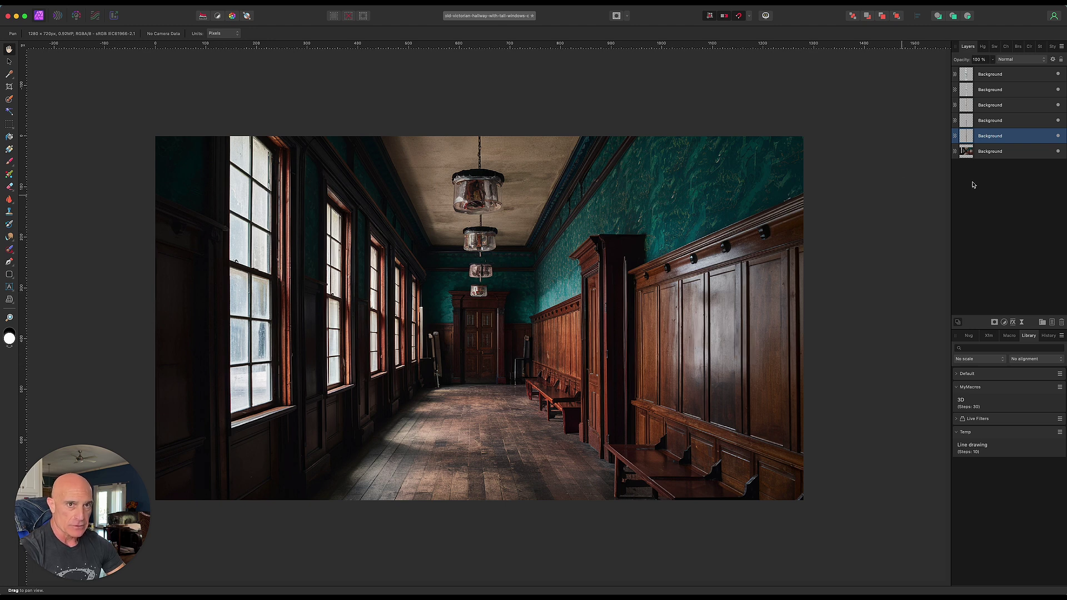
pyautogui.click(1008, 155)
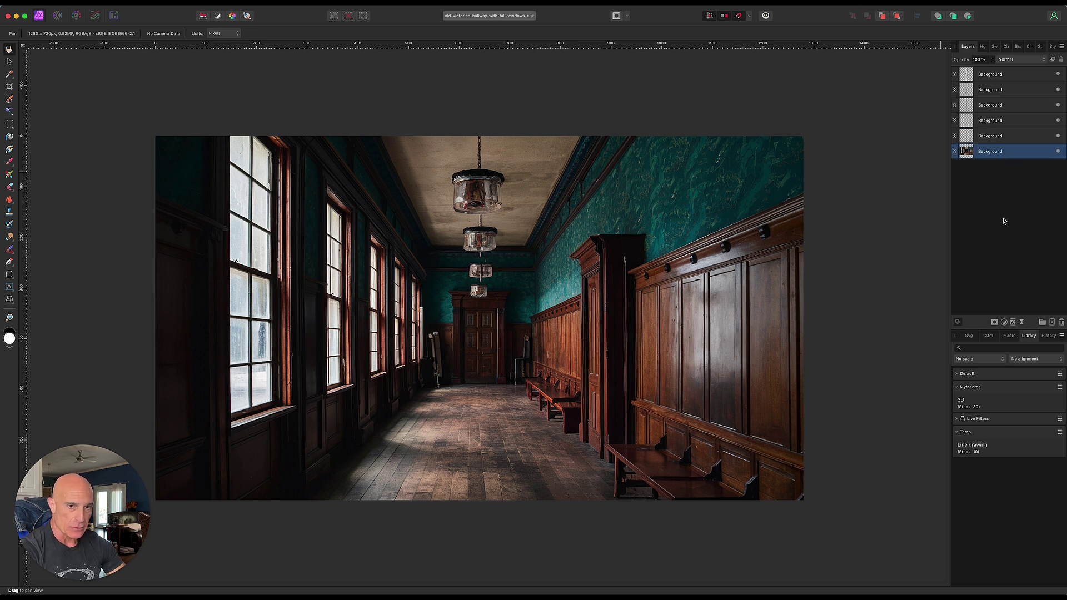
# Add a teal Recolor adjustment at hue 182.7° and nest it inside the original photo layer.
pyautogui.click(1004, 322)
pyautogui.click(1016, 362)
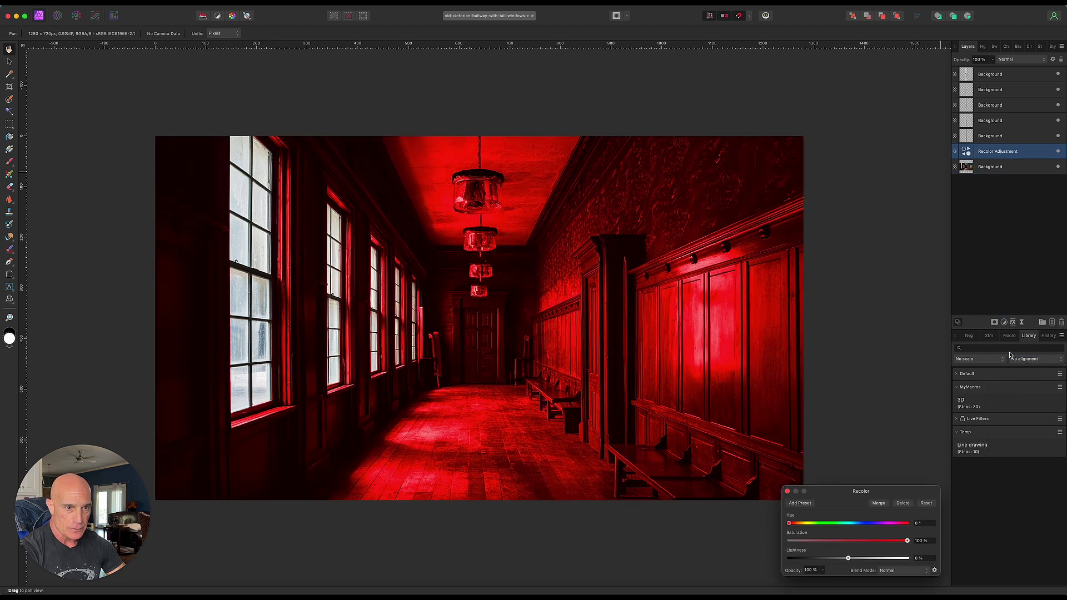
pyautogui.moveTo(791, 525); pyautogui.dragTo(817, 559)
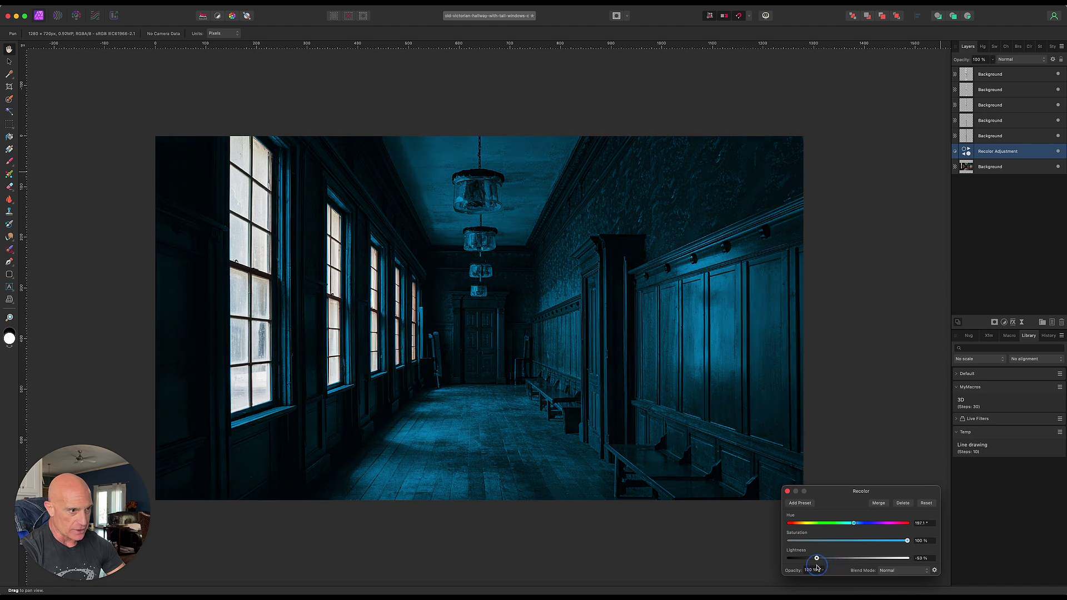
pyautogui.moveTo(850, 526); pyautogui.dragTo(847, 527)
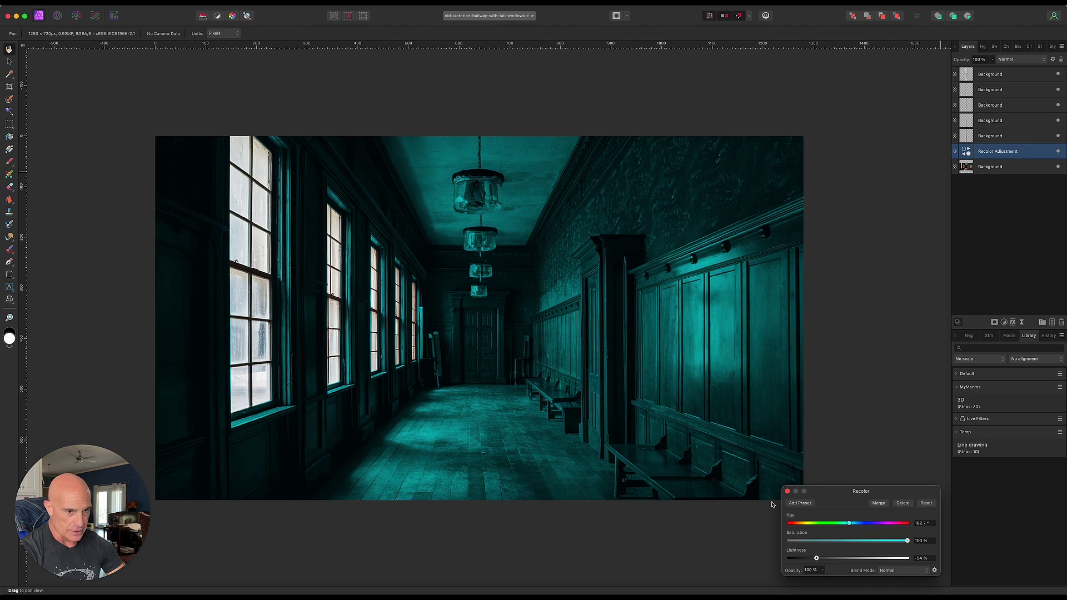
pyautogui.click(786, 491)
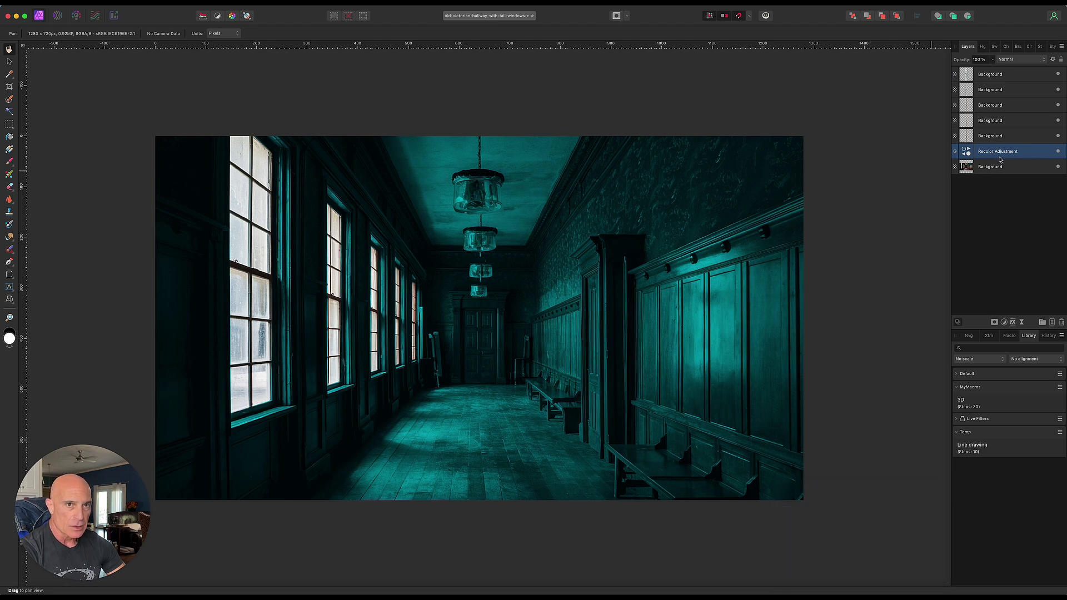
pyautogui.moveTo(1003, 157); pyautogui.dragTo(1002, 169)
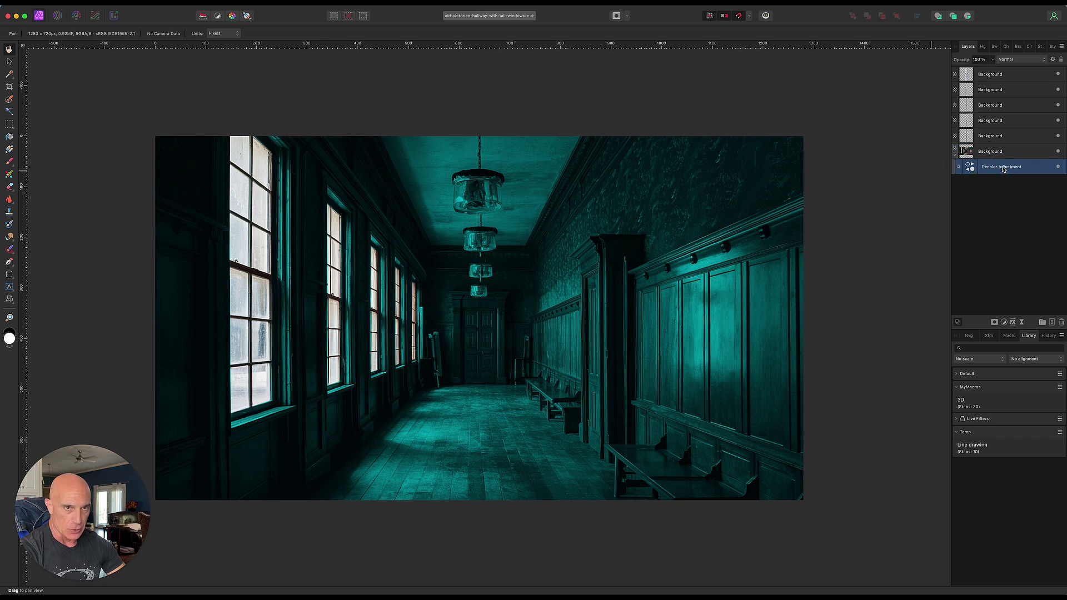
pyautogui.click(955, 155)
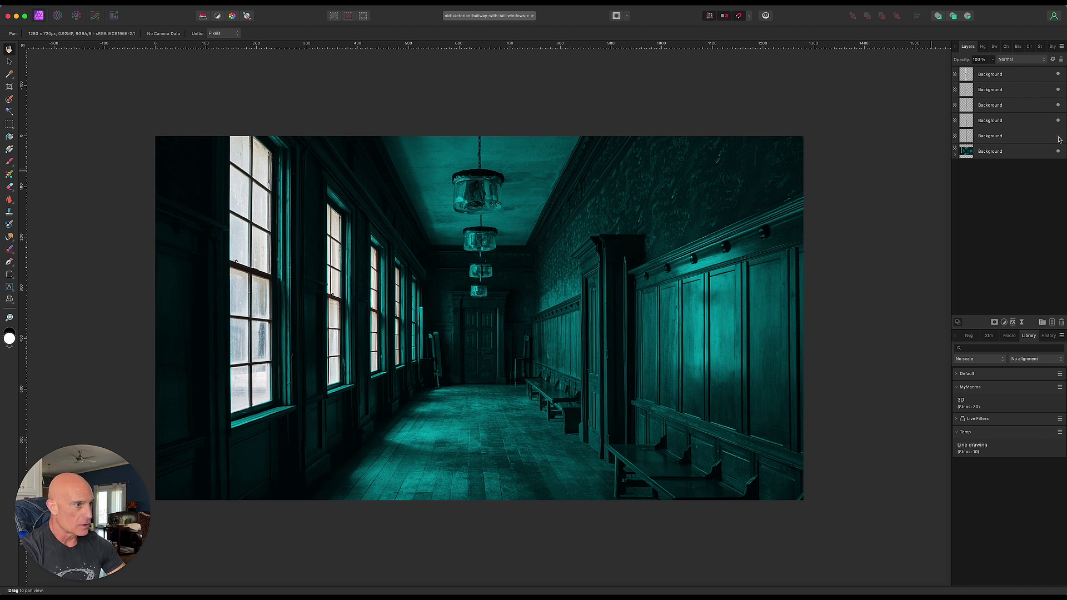
# Check the top window layer by toggling its visibility, then add a new Pixel layer.
pyautogui.click(1040, 77)
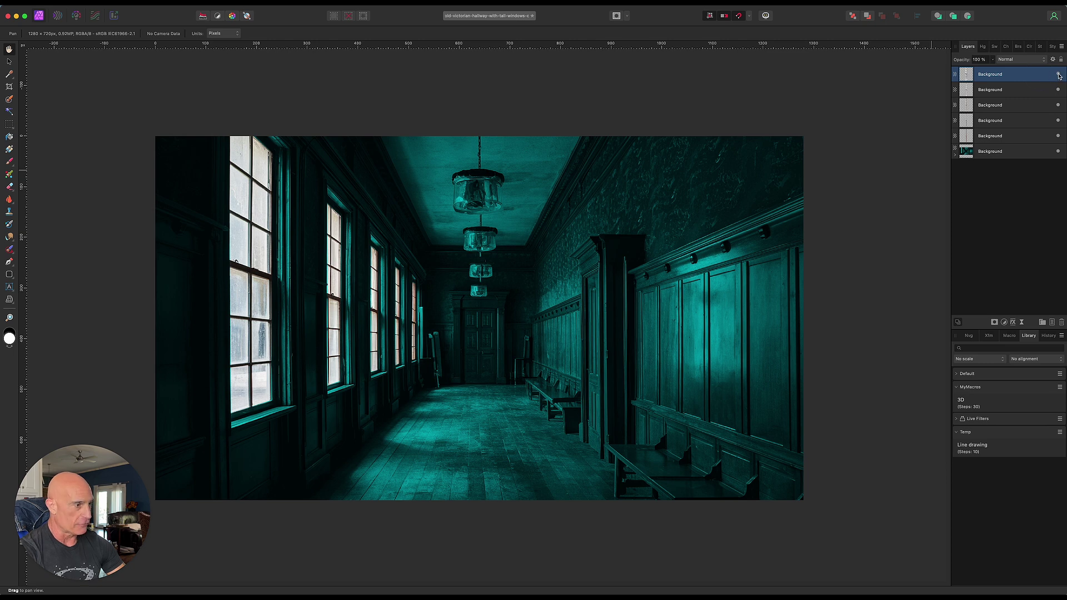
pyautogui.click(1058, 74)
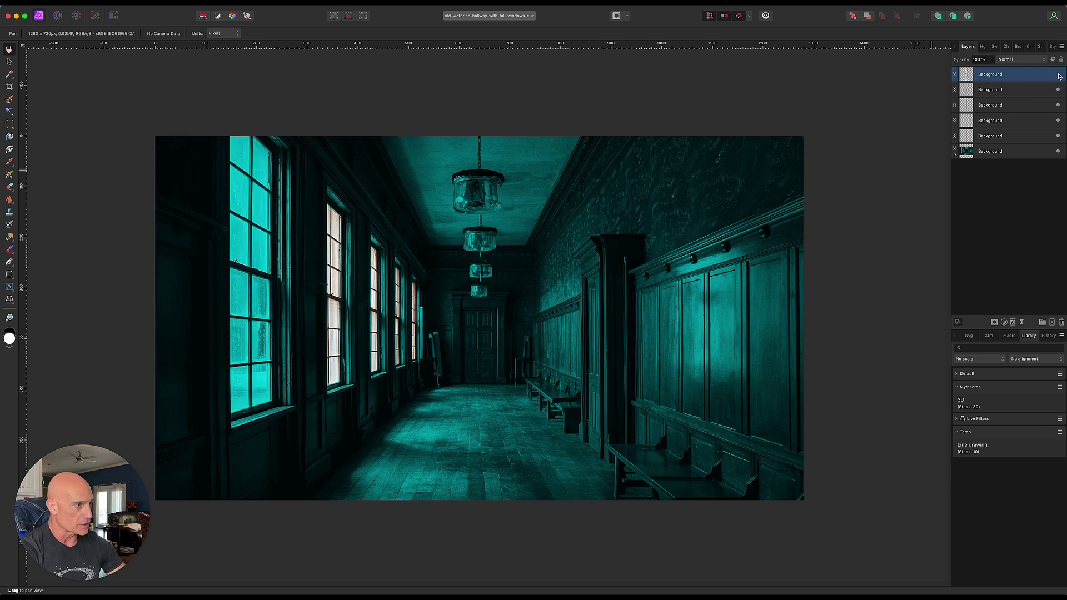
pyautogui.click(1058, 74)
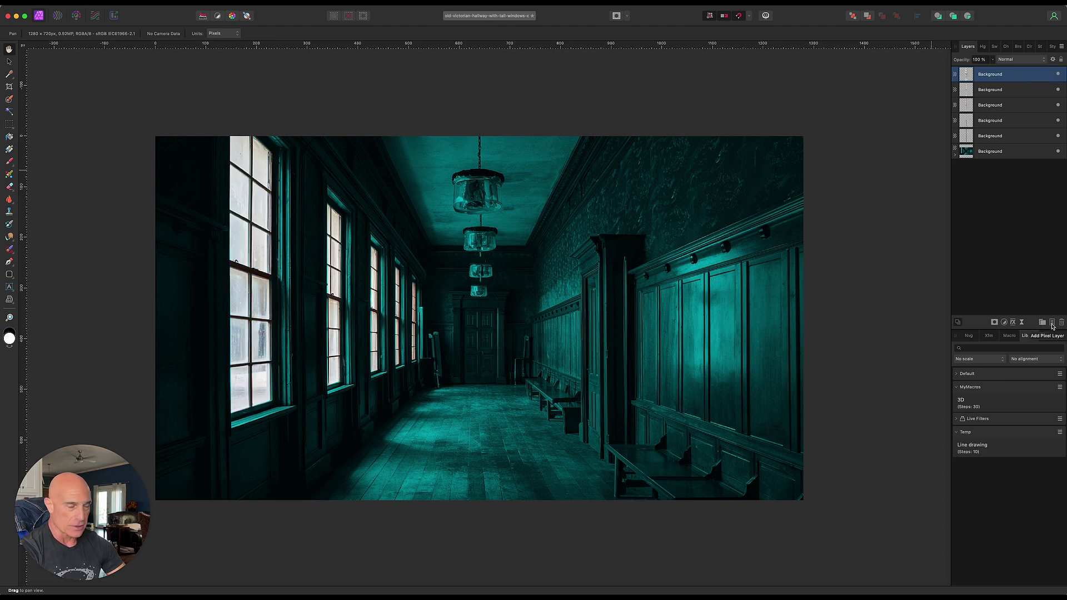
pyautogui.click(1051, 323)
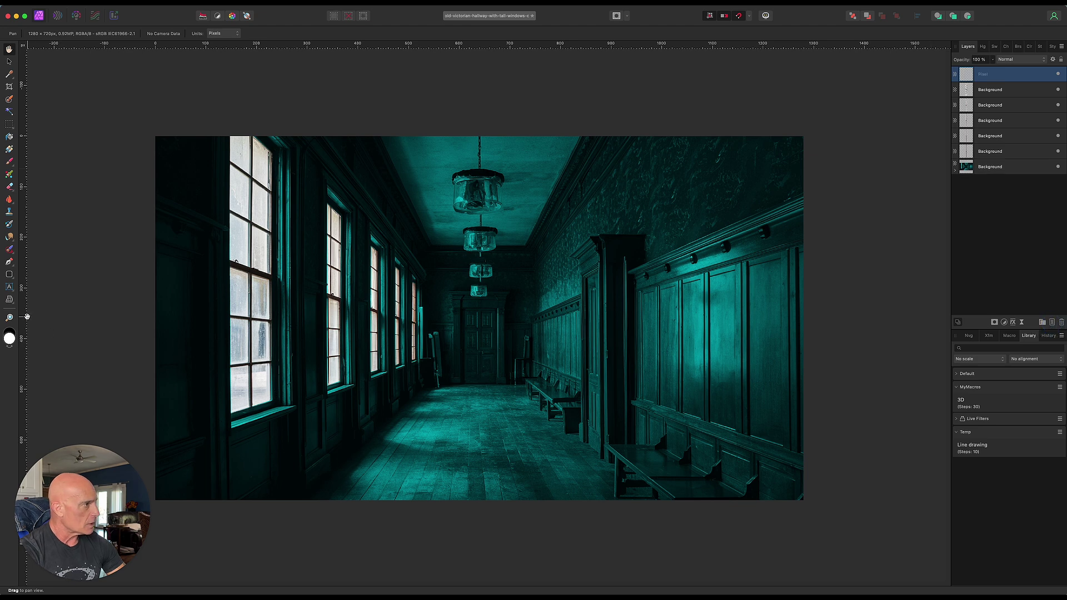
# Draw a closed wedge path from the left window diagonally across to the hallway's right side.
pyautogui.click(9, 263)
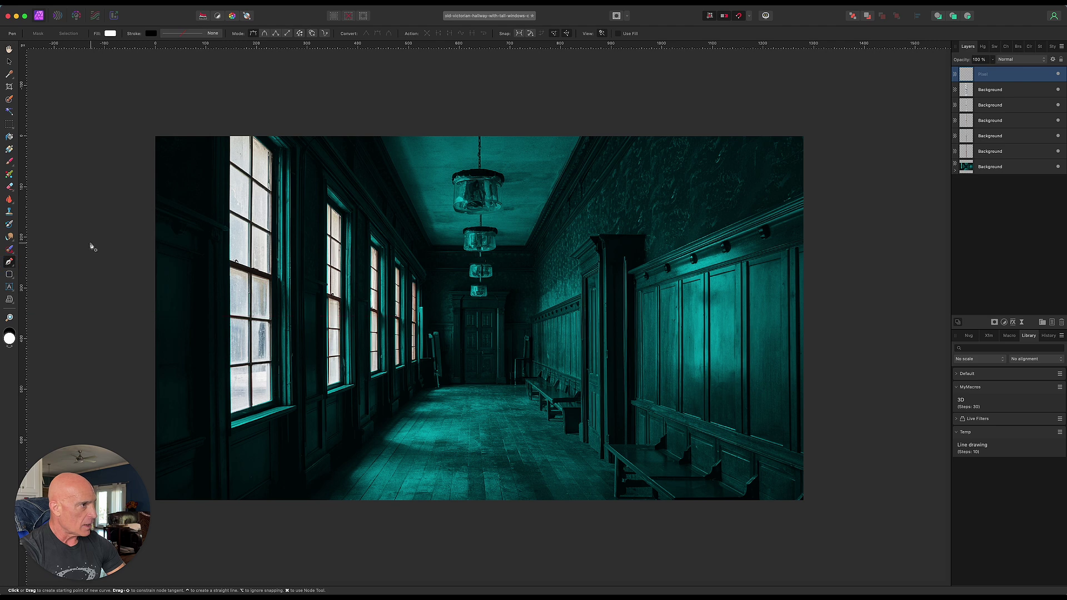
pyautogui.click(228, 118)
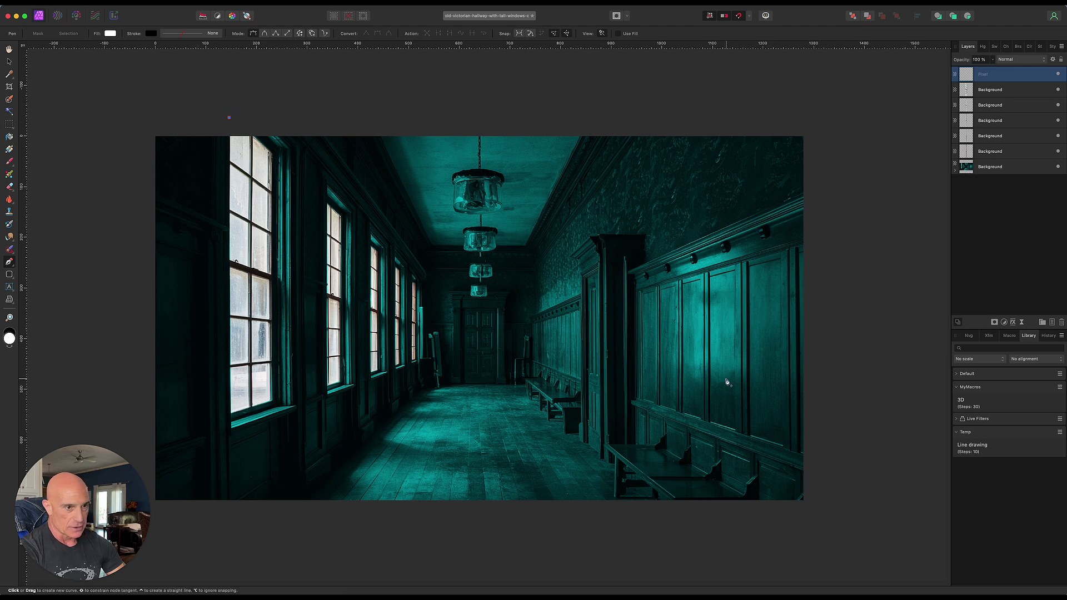
pyautogui.click(813, 412)
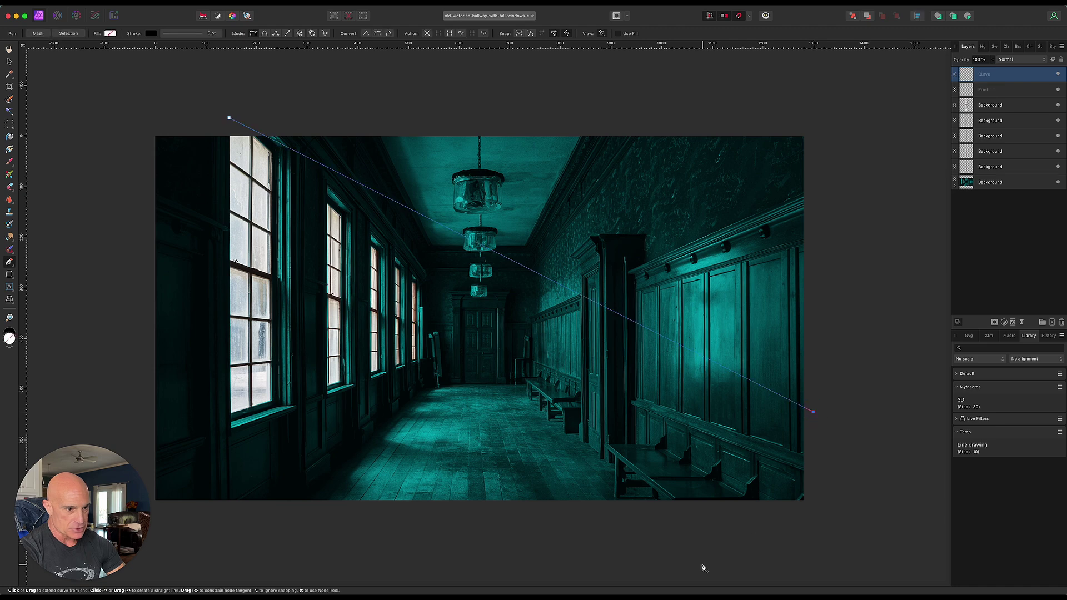
pyautogui.click(479, 527)
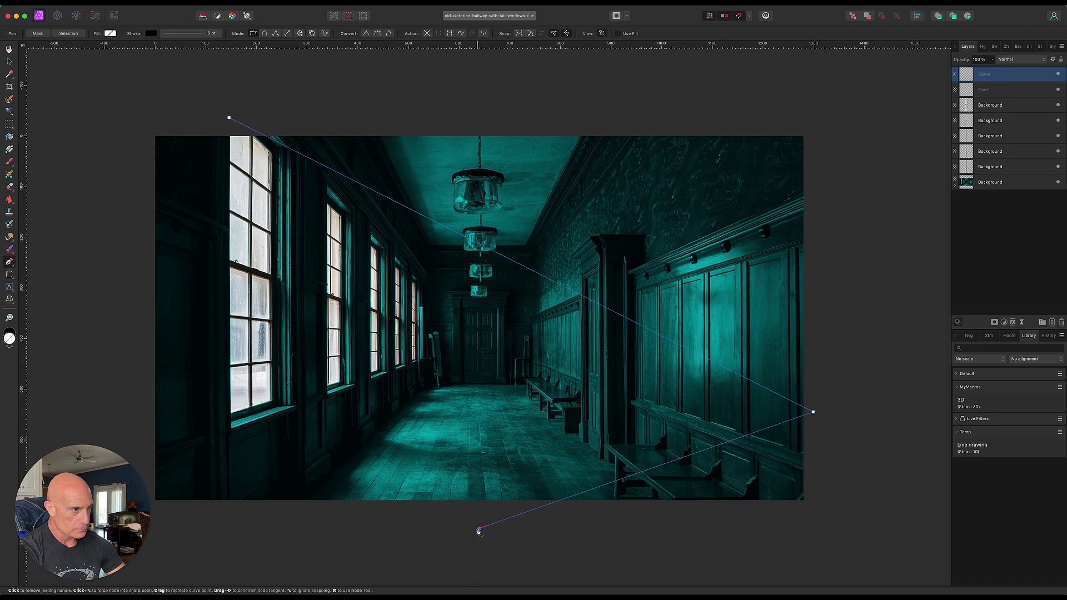
pyautogui.click(217, 420)
pyautogui.click(213, 120)
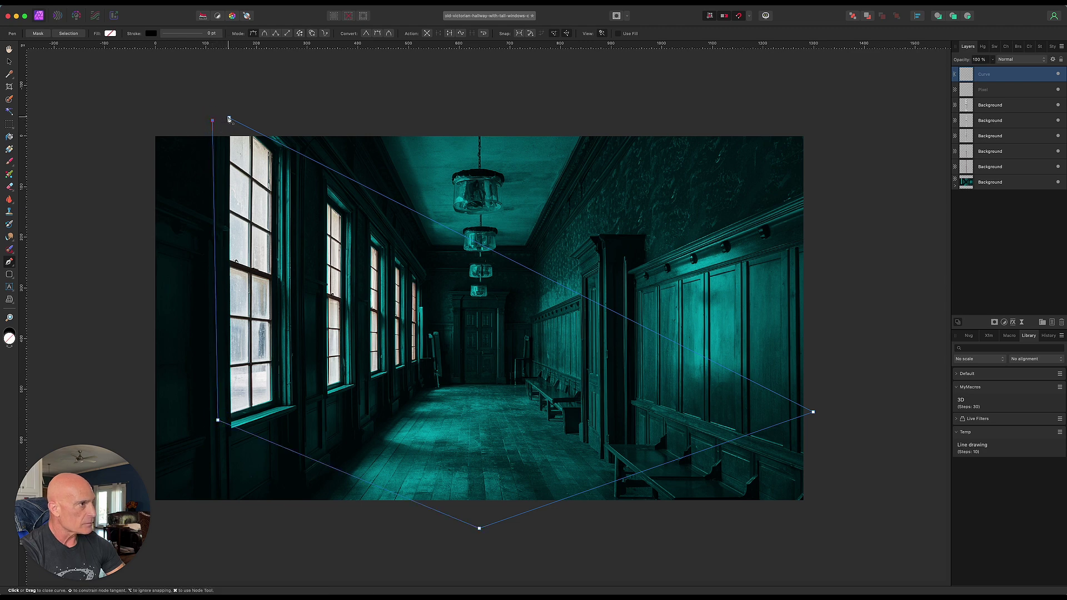
pyautogui.click(229, 118)
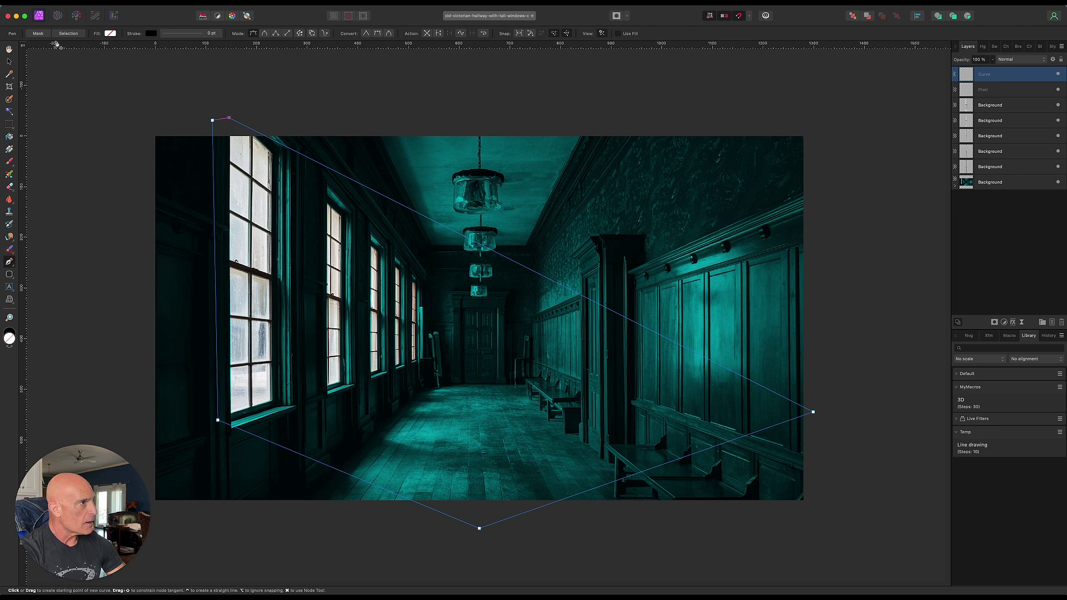
# Fill the wedge beam with a pale cream lightened from yellow.
pyautogui.click(110, 34)
pyautogui.click(180, 117)
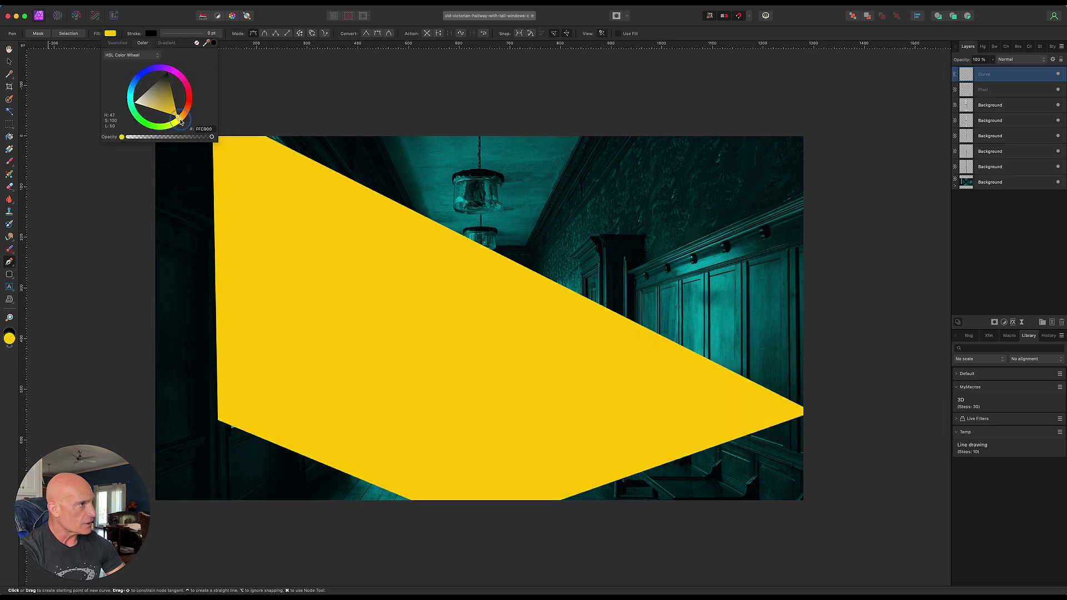
pyautogui.moveTo(157, 113); pyautogui.dragTo(144, 107)
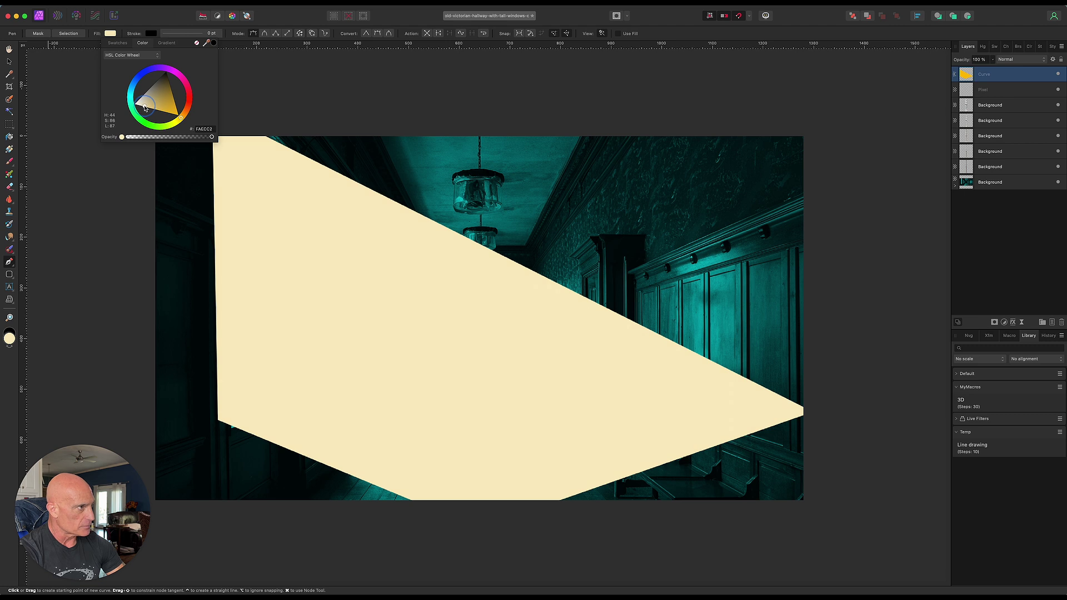
pyautogui.click(9, 63)
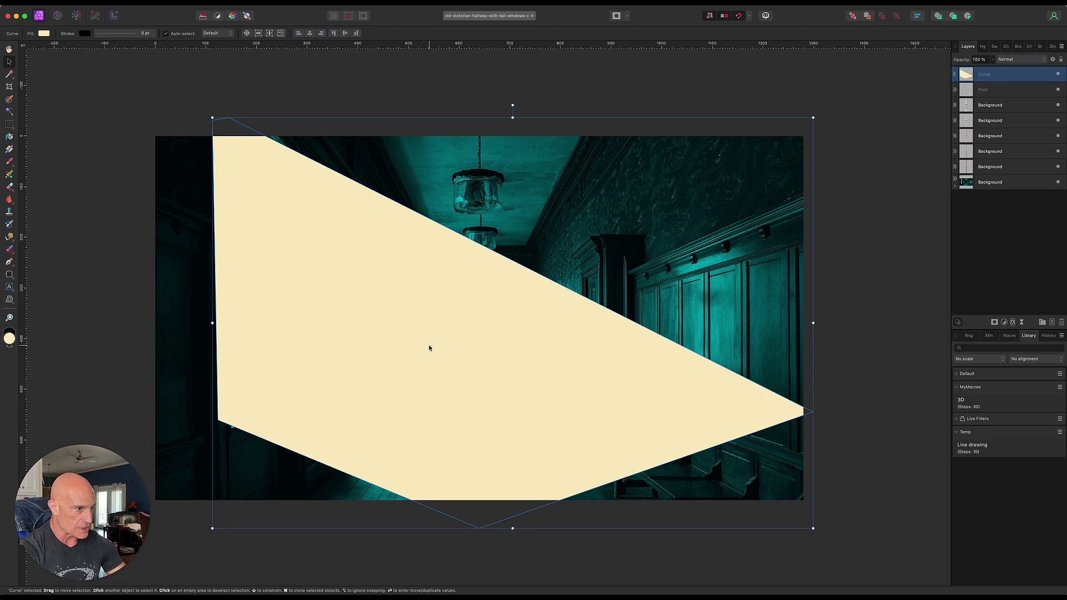
pyautogui.click(1022, 322)
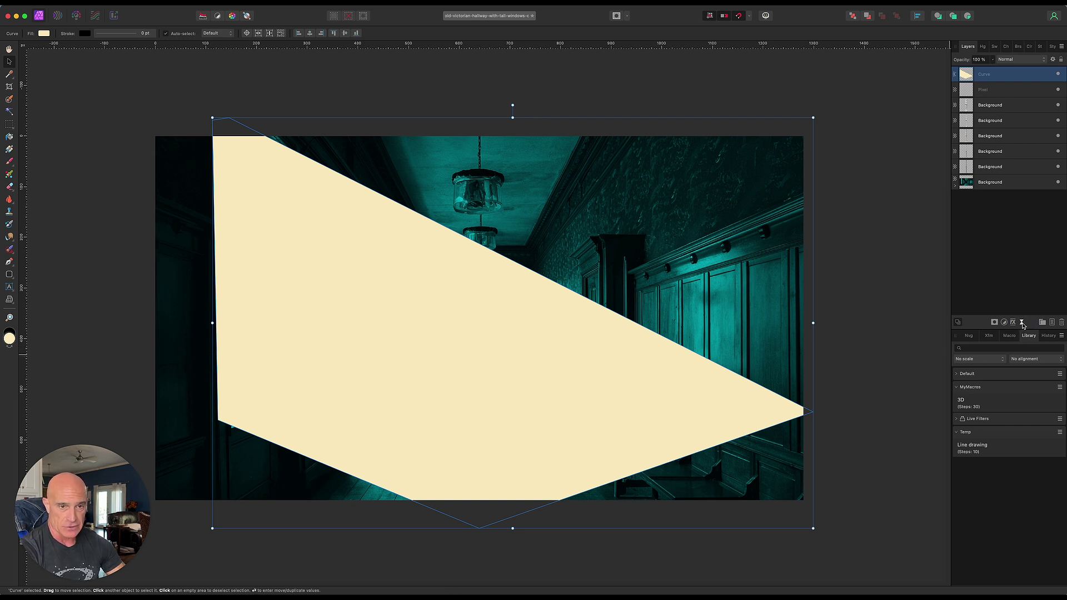
# Add a Box Blur live filter with a large radius to the beam and reselect its Curve layer.
pyautogui.click(1022, 323)
pyautogui.click(956, 334)
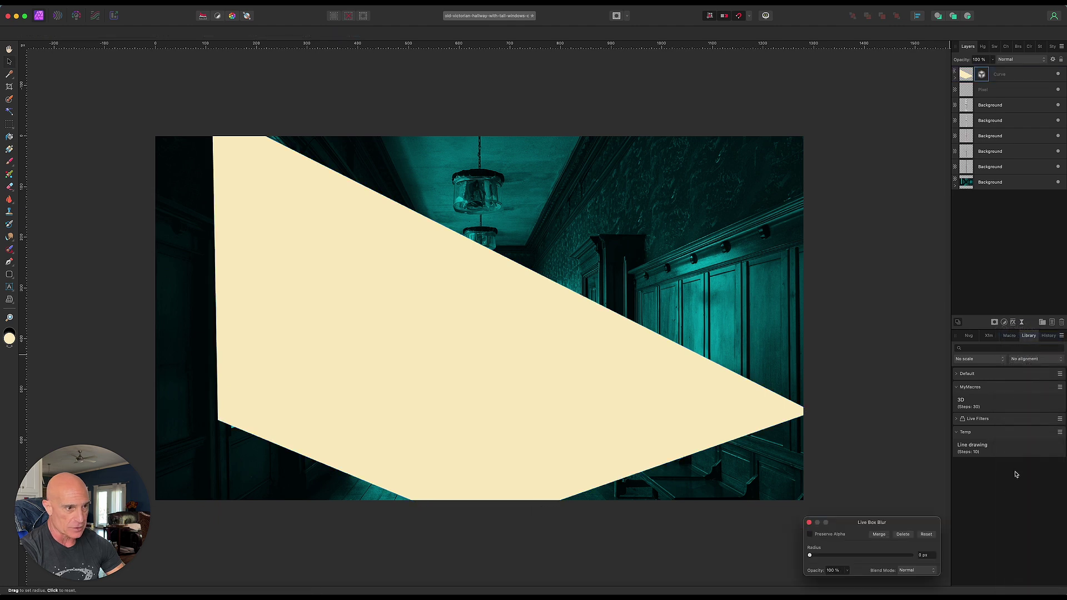
pyautogui.moveTo(810, 555); pyautogui.dragTo(920, 553)
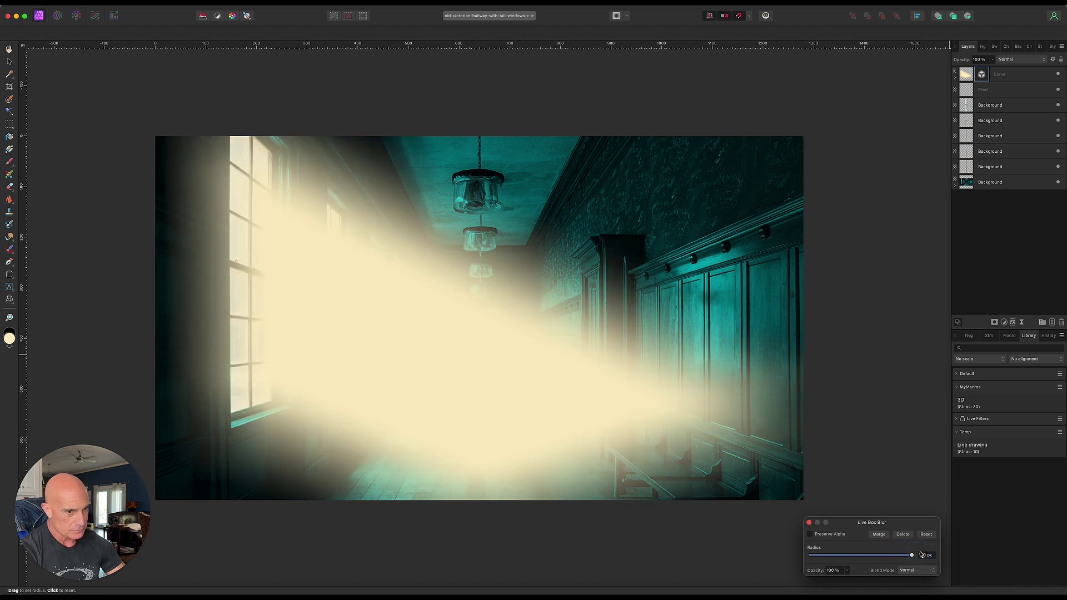
pyautogui.click(809, 524)
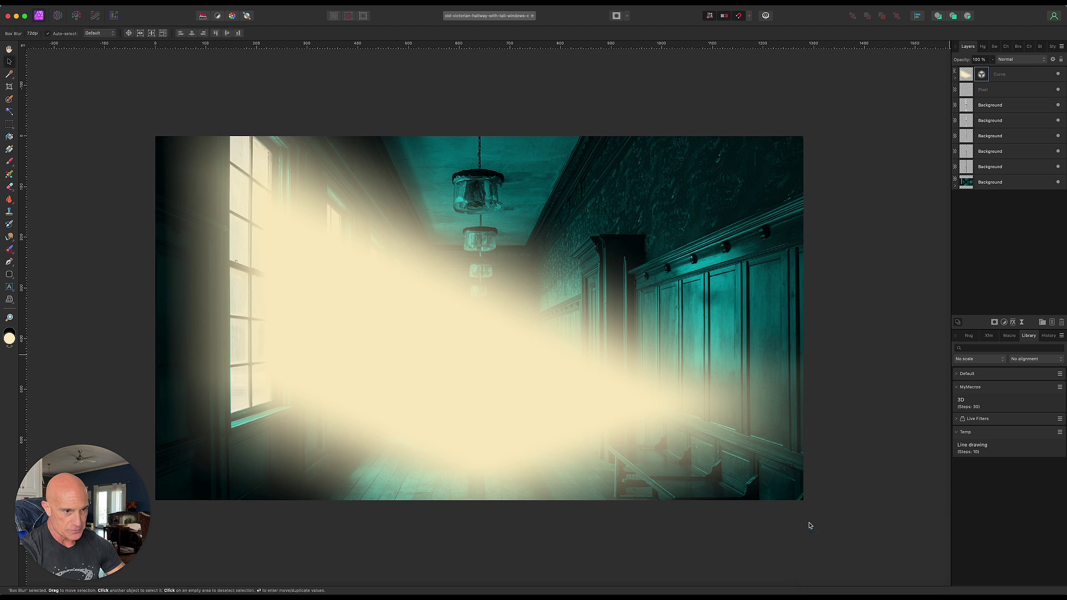
pyautogui.click(1022, 75)
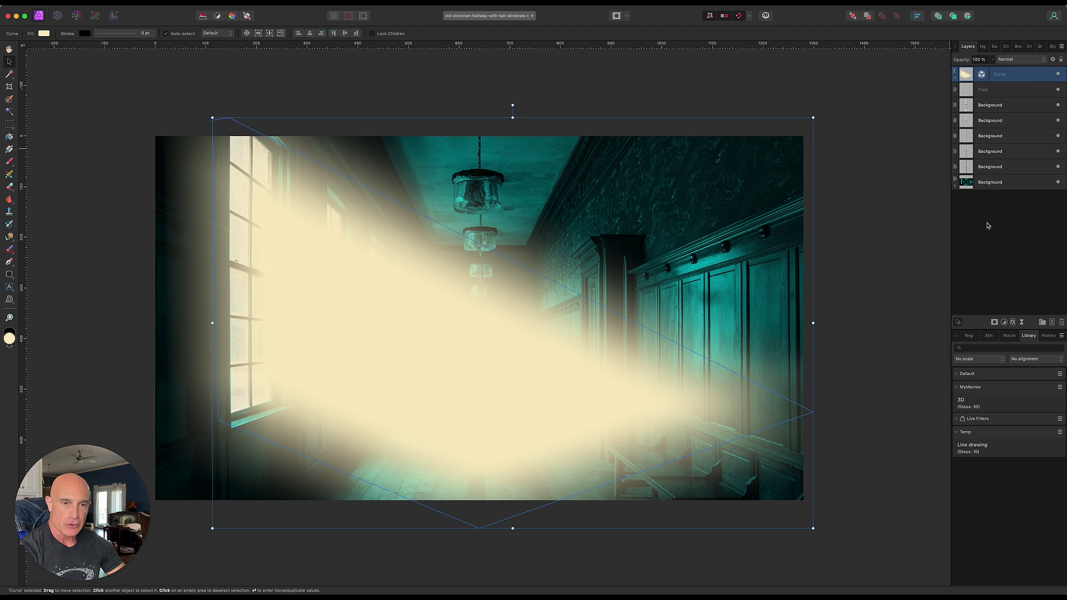
pyautogui.click(994, 323)
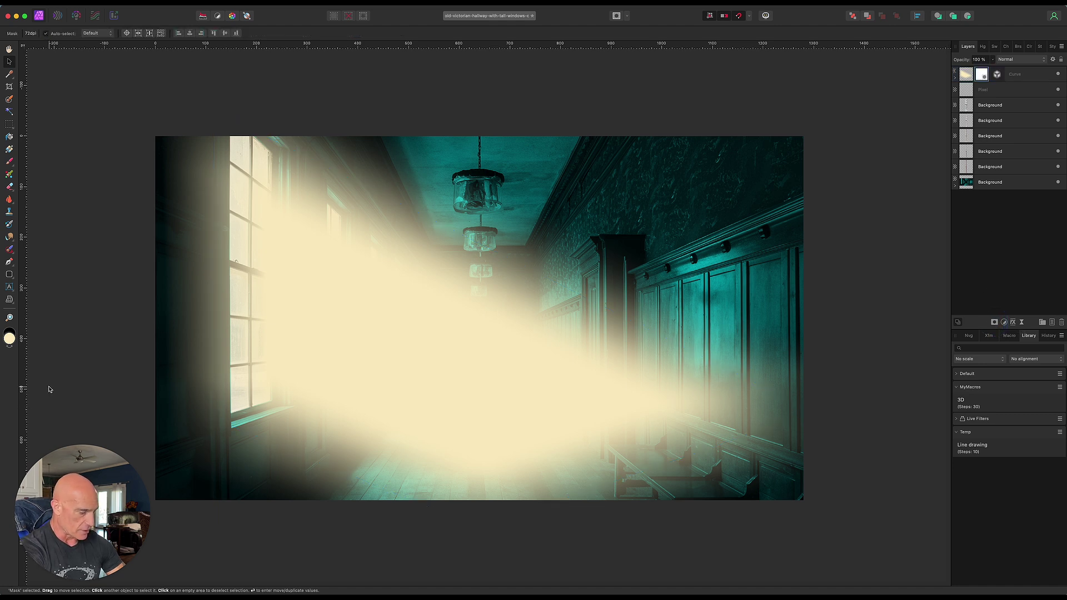
# Draw a linear gradient on the beam mask from the top-left window down into the hallway.
pyautogui.press('x')
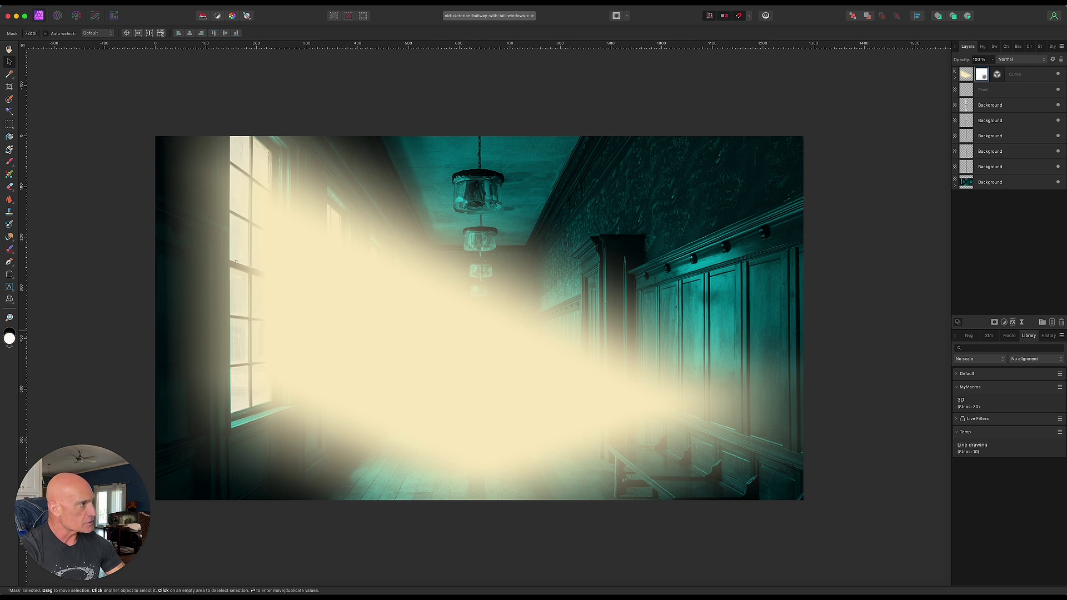
pyautogui.click(9, 150)
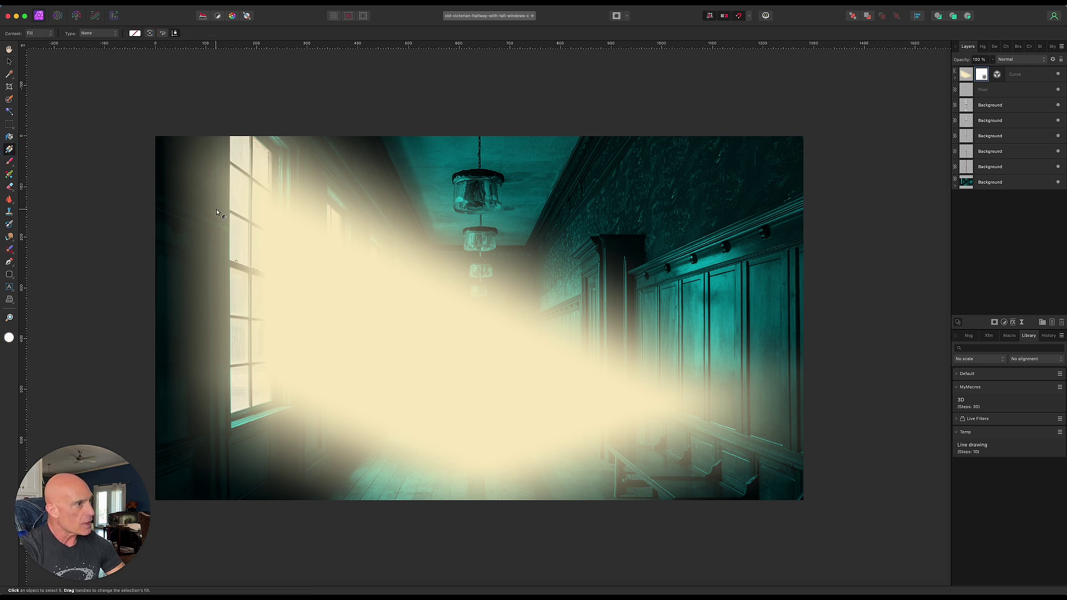
pyautogui.moveTo(207, 146); pyautogui.dragTo(744, 526)
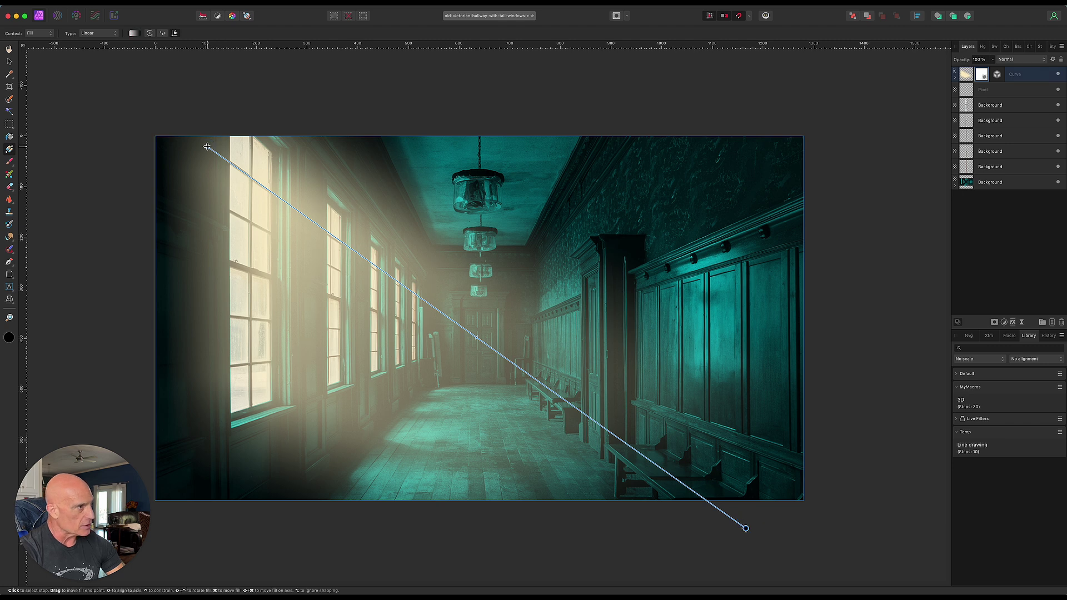
pyautogui.moveTo(208, 147); pyautogui.dragTo(207, 164)
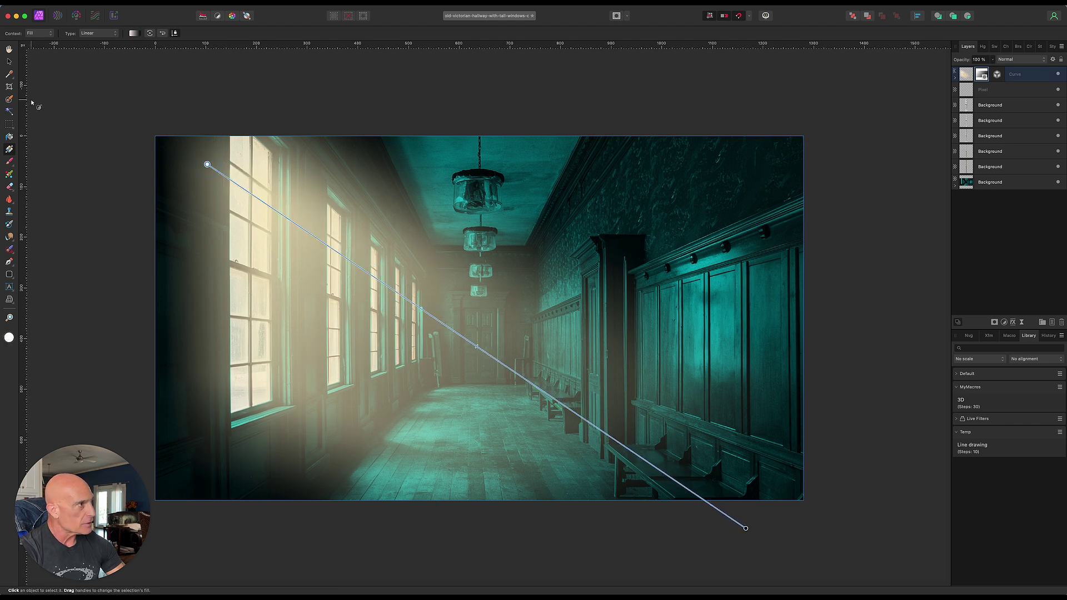
pyautogui.click(10, 63)
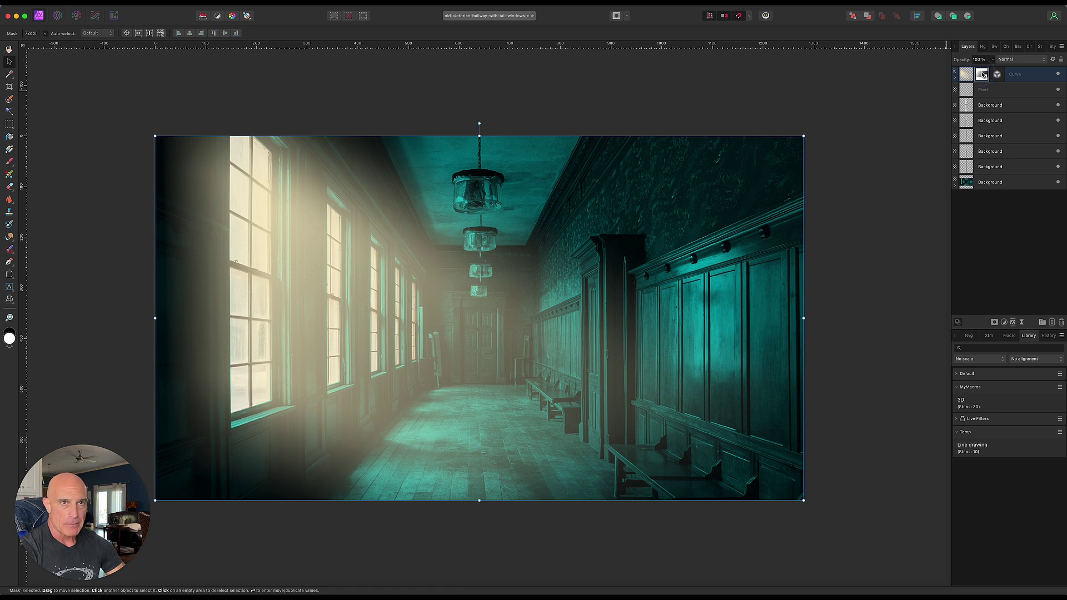
# Paint black on the beam mask to clear the glow from the far-left wall edge.
pyautogui.click(9, 332)
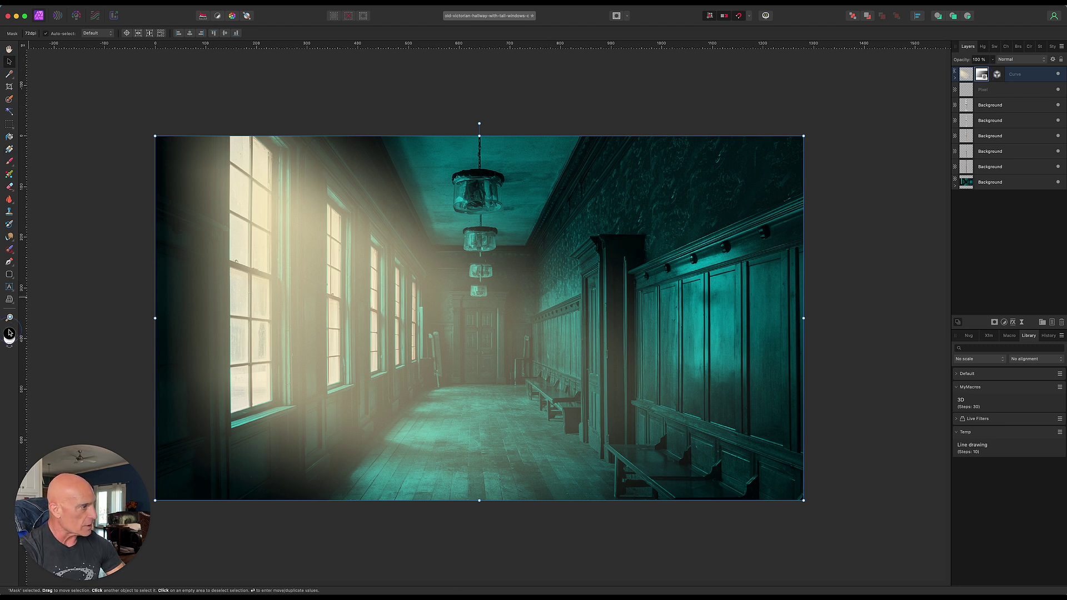
pyautogui.click(10, 162)
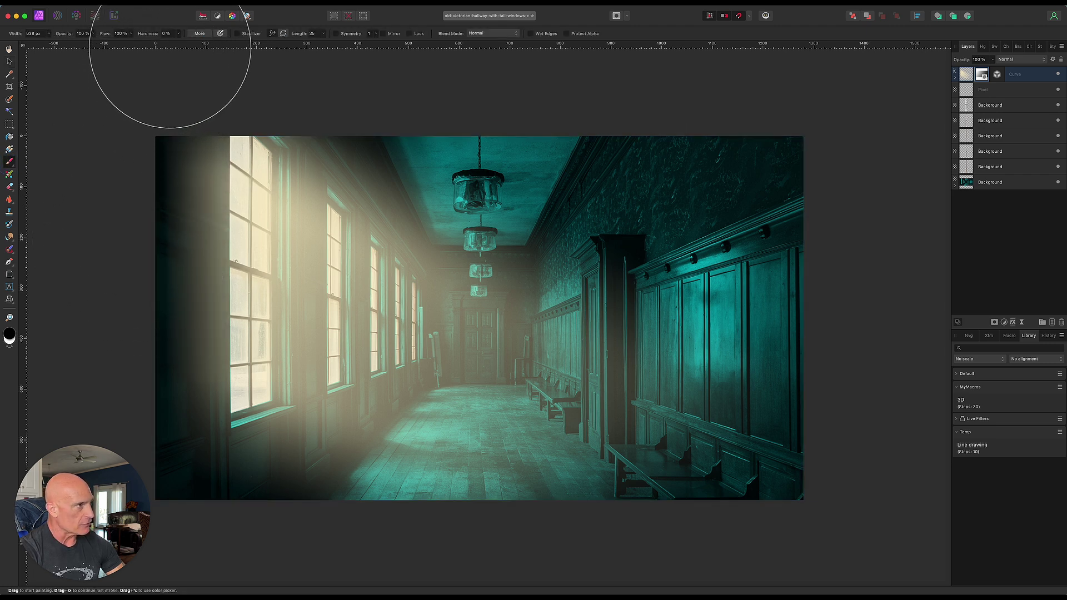
pyautogui.moveTo(112, 181)
pyautogui.mouseDown()
pyautogui.moveTo(143, 196)
pyautogui.moveTo(140, 481)
pyautogui.moveTo(122, 361)
pyautogui.moveTo(147, 165)
pyautogui.moveTo(135, 211)
pyautogui.moveTo(133, 187)
pyautogui.mouseUp()
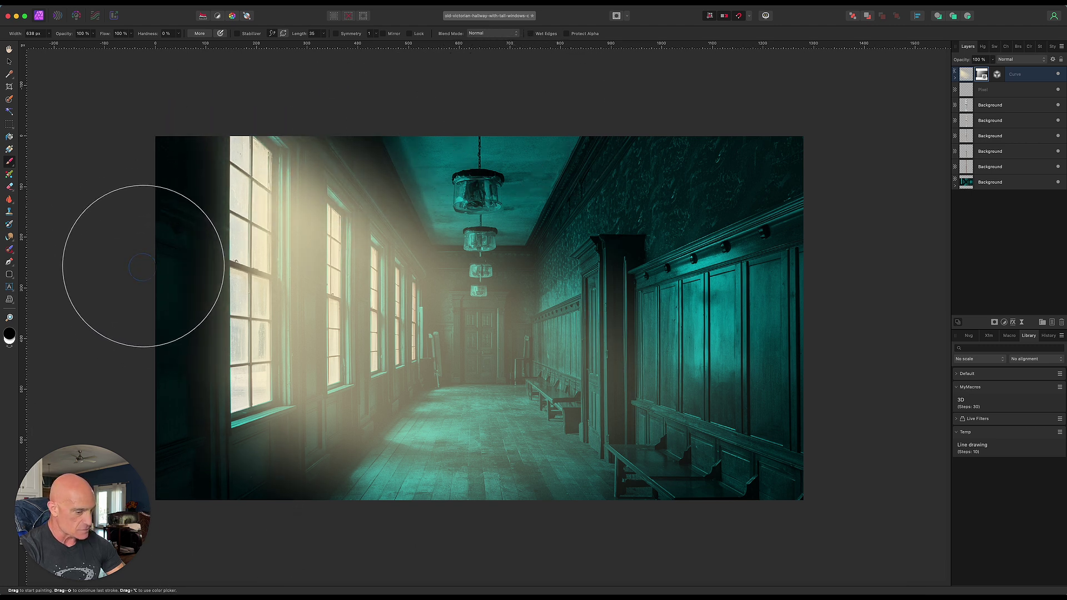
pyautogui.click(307, 315)
pyautogui.scroll(1, 306, 314)
pyautogui.press('super+z')
pyautogui.scroll(-2, 307, 314)
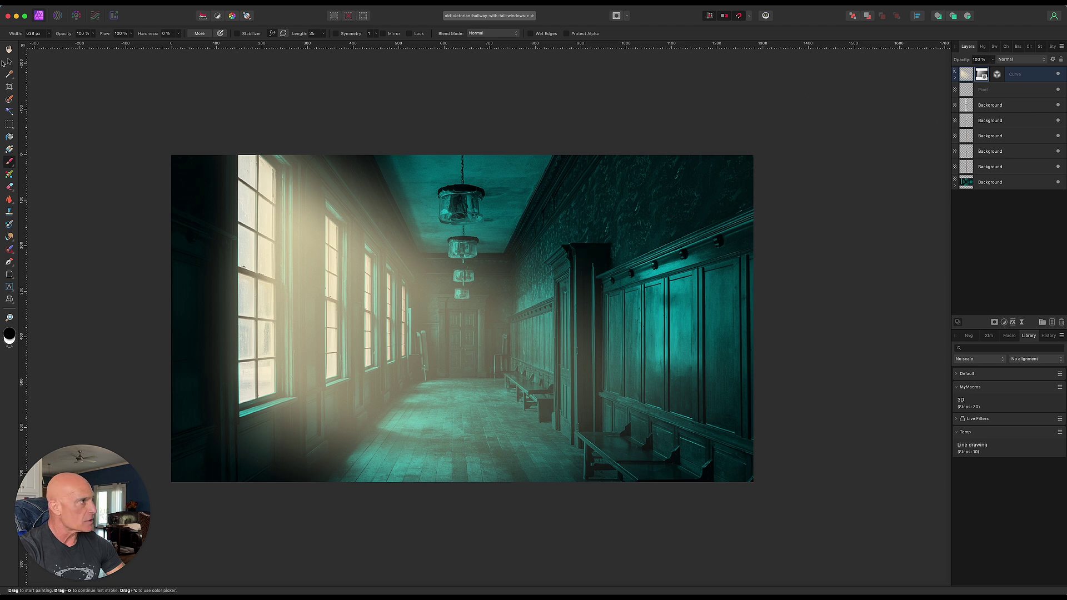
# Compare the glow on and off, then brush its mask across the upper-left ceiling area.
pyautogui.click(9, 62)
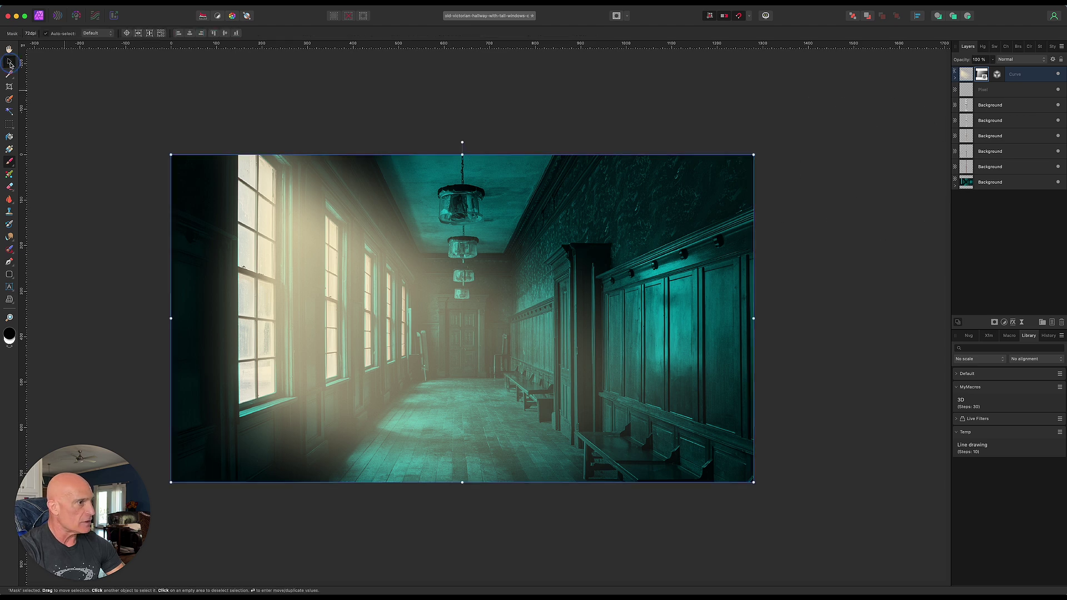
pyautogui.click(1058, 74)
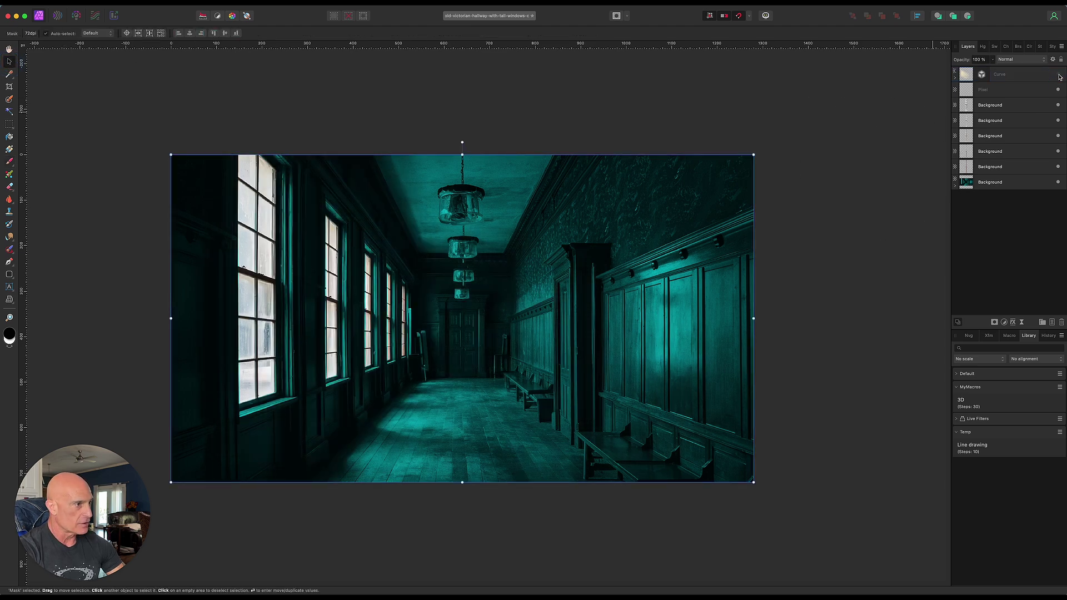
pyautogui.click(1059, 75)
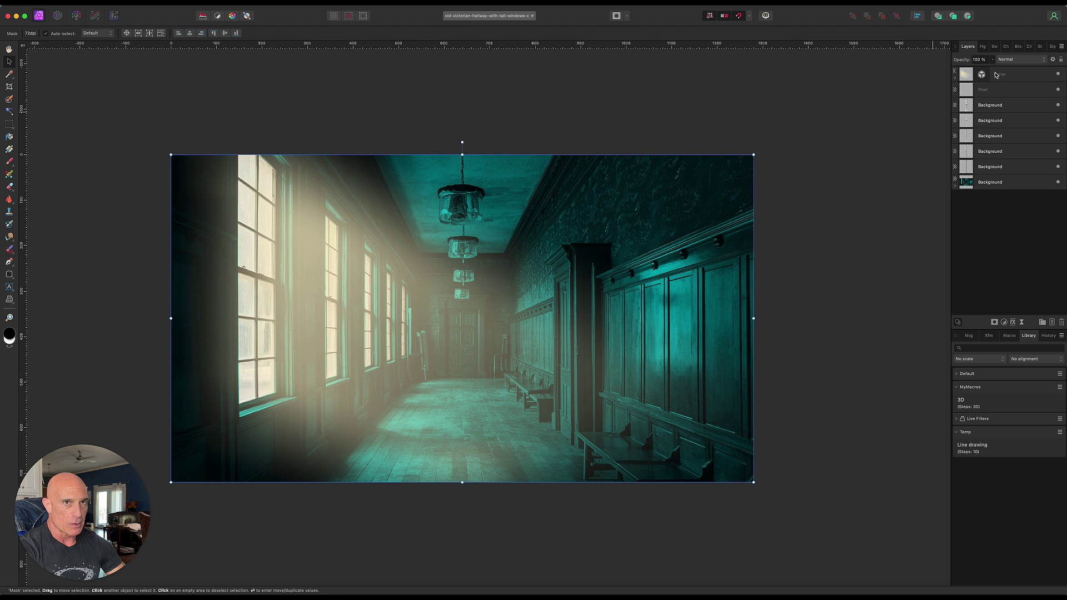
pyautogui.click(955, 78)
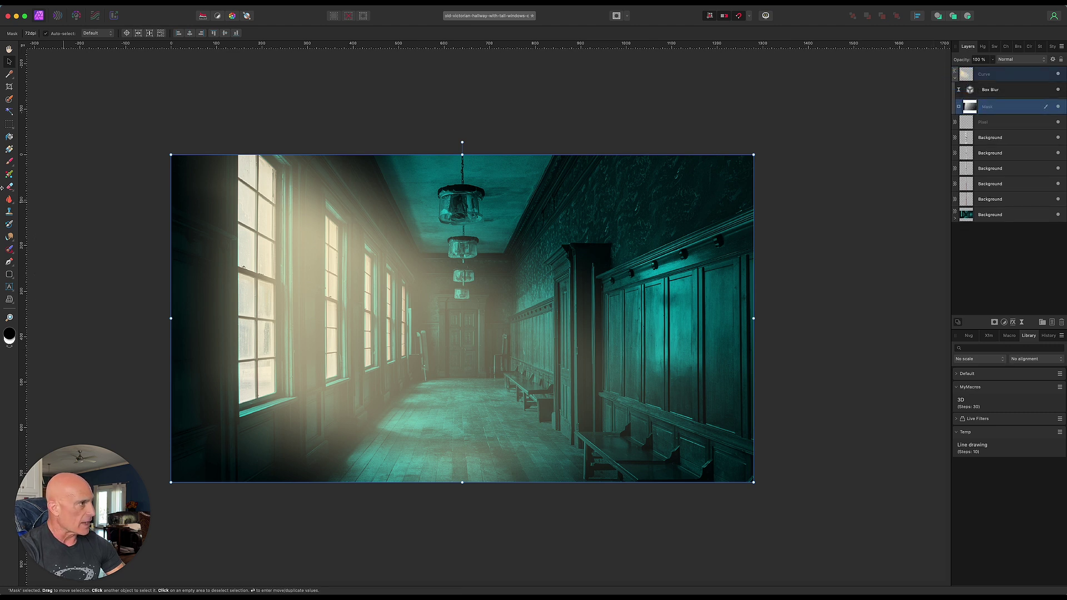
pyautogui.click(9, 161)
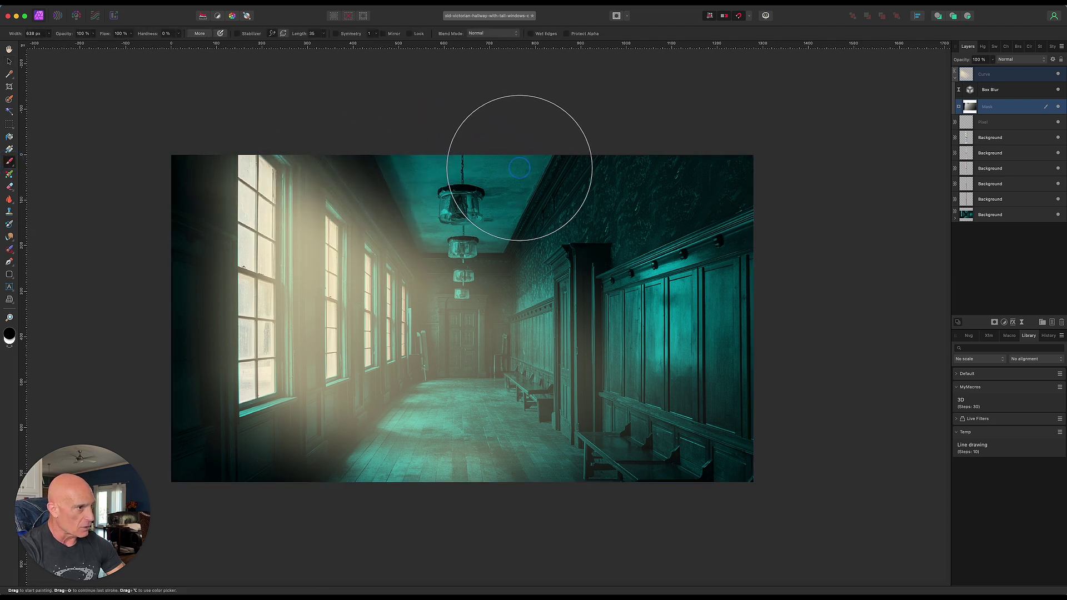
pyautogui.moveTo(407, 228)
pyautogui.mouseDown()
pyautogui.moveTo(248, 288)
pyautogui.moveTo(206, 258)
pyautogui.moveTo(86, 213)
pyautogui.mouseUp()
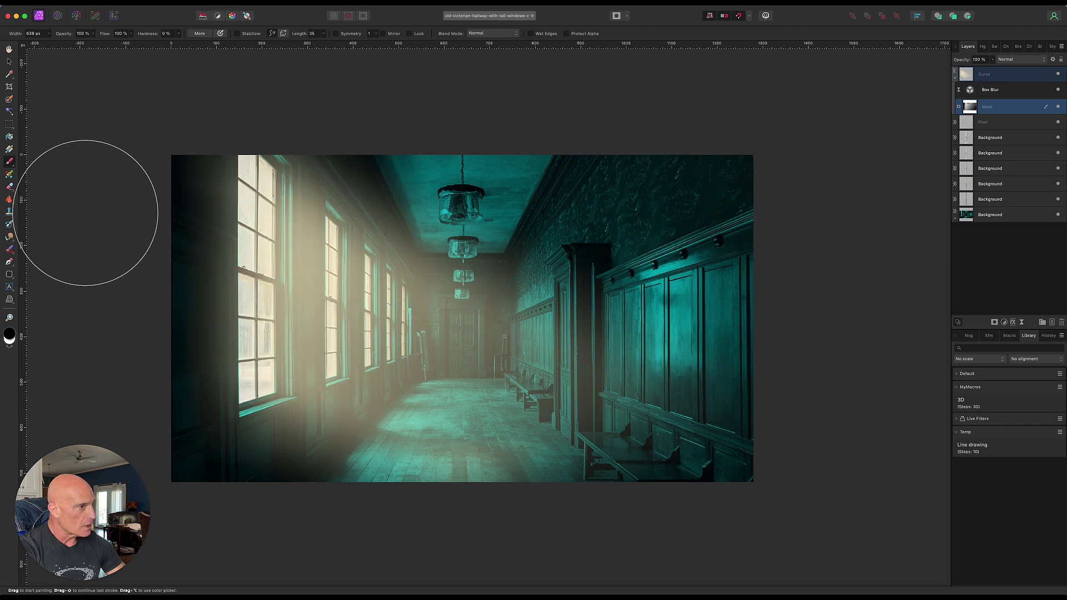
pyautogui.click(10, 62)
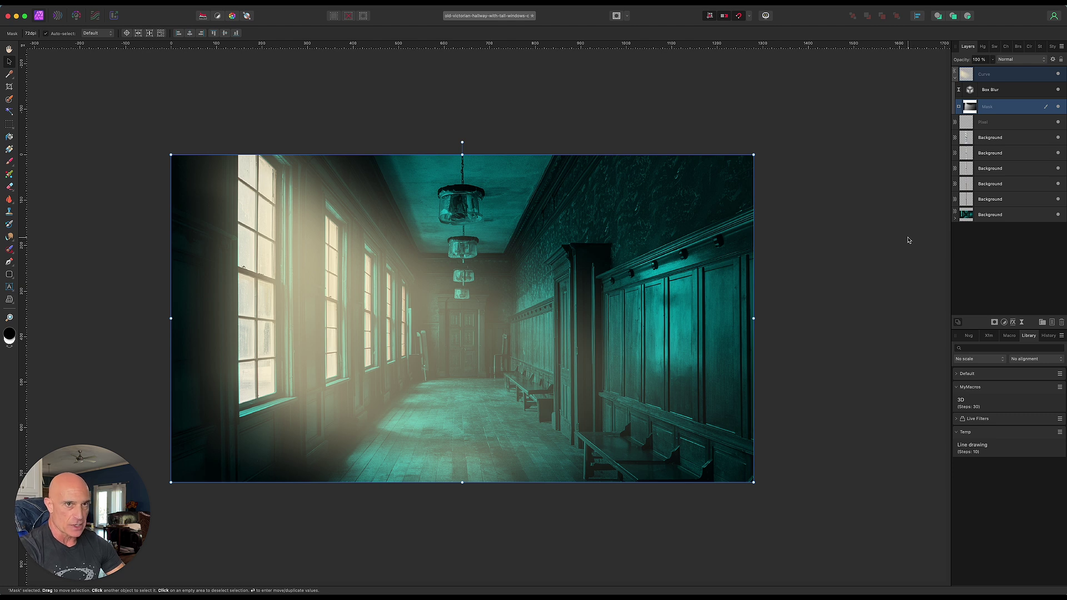
# Hide the first glow, locate the second window's layer, and add a new Pixel layer above it.
pyautogui.click(956, 79)
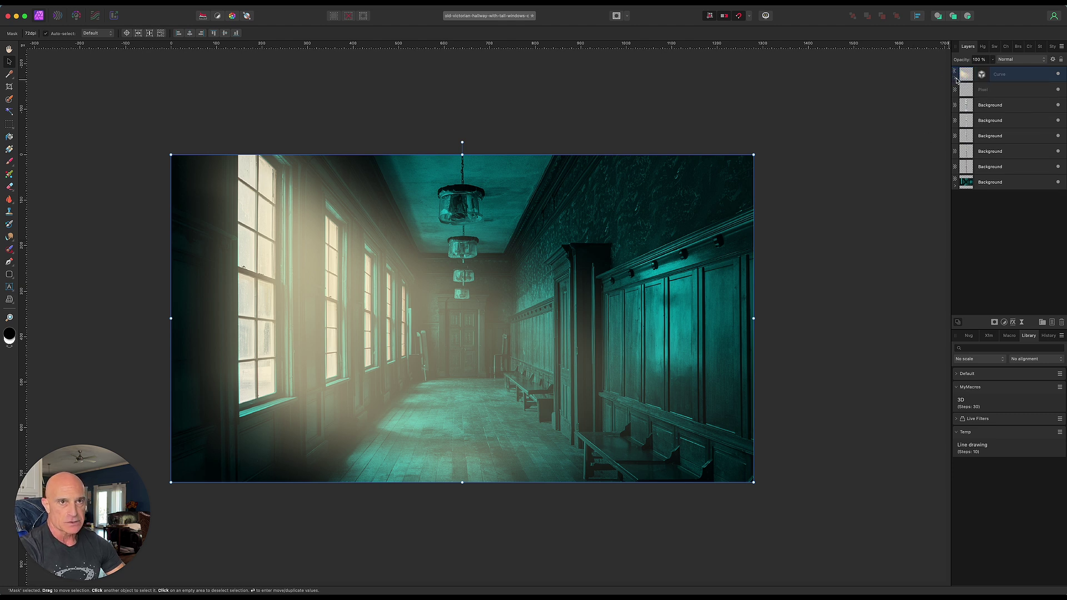
pyautogui.click(1057, 75)
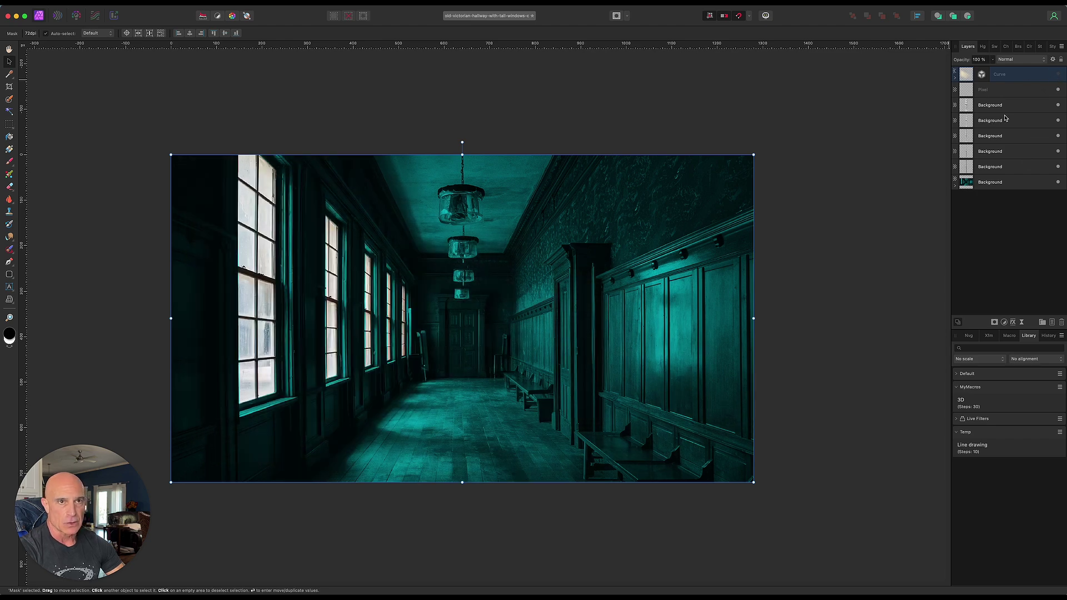
pyautogui.click(1021, 110)
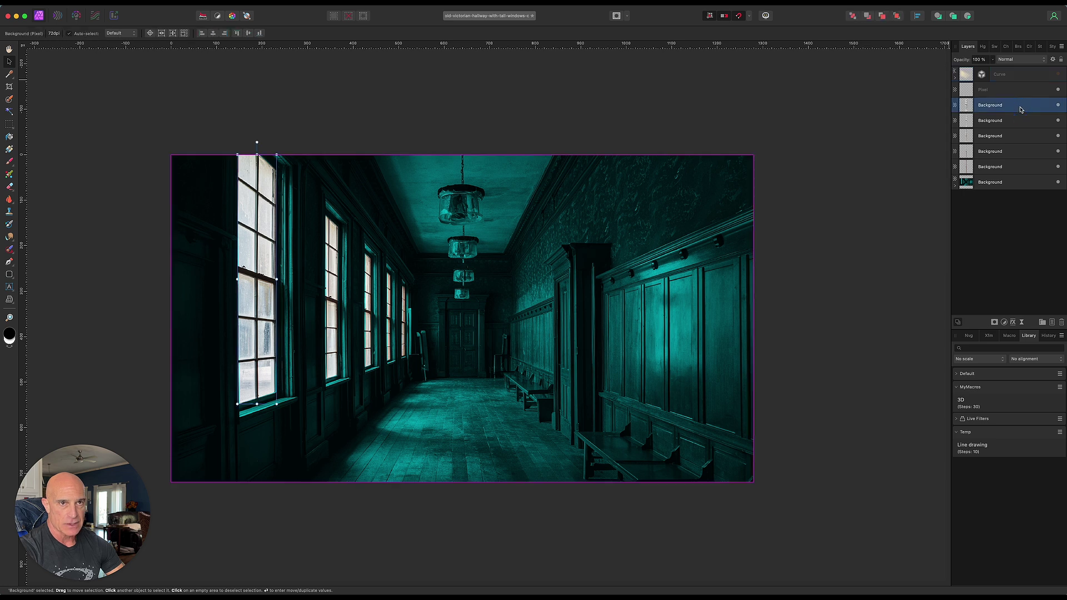
pyautogui.click(1058, 105)
pyautogui.click(1057, 105)
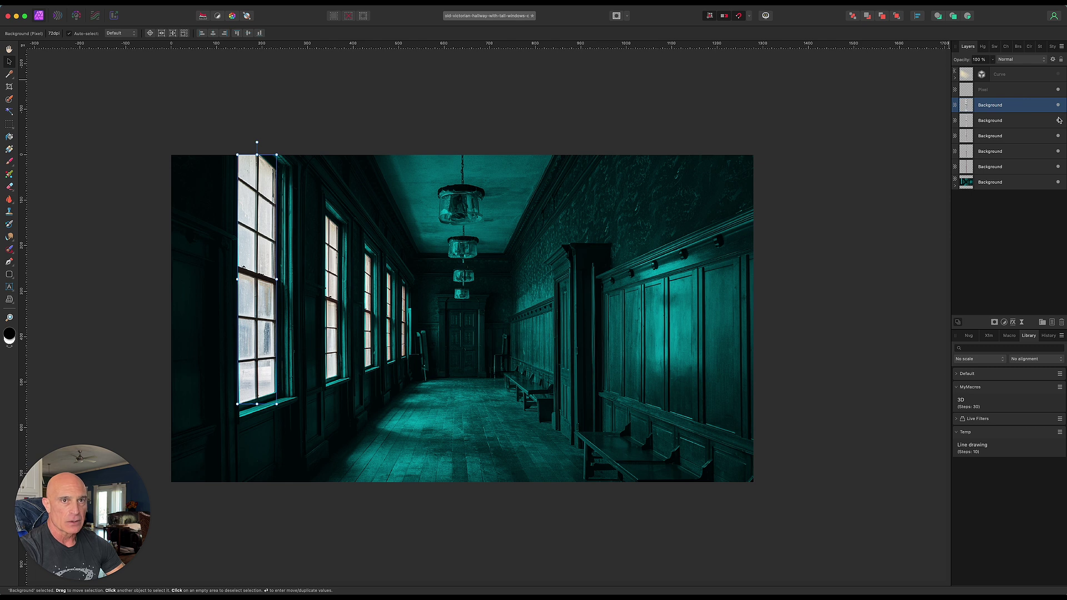
pyautogui.click(1058, 121)
pyautogui.click(1058, 121)
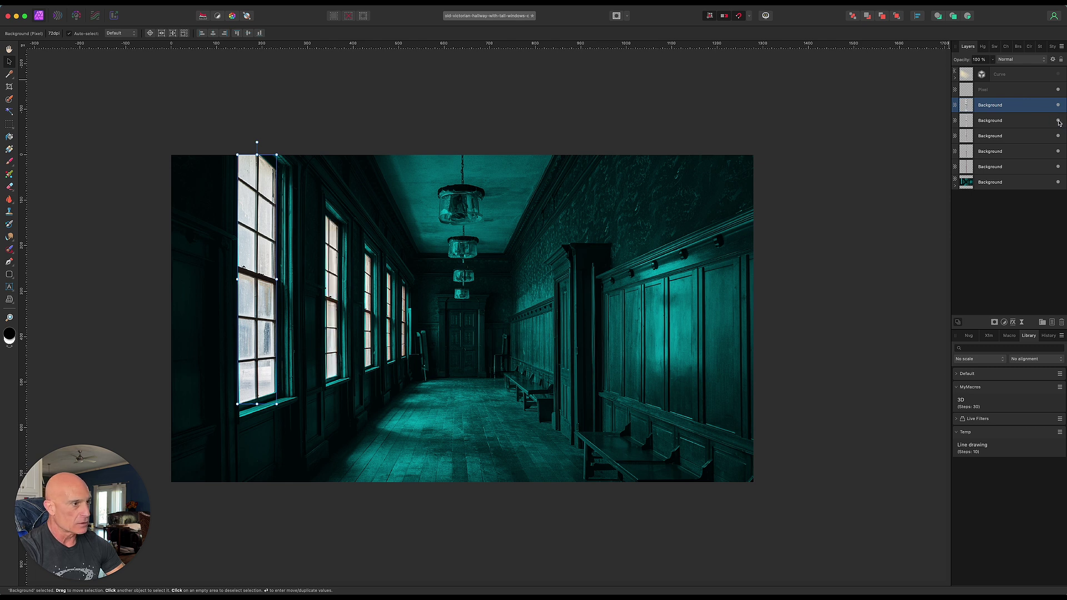
pyautogui.click(1059, 121)
pyautogui.click(1058, 121)
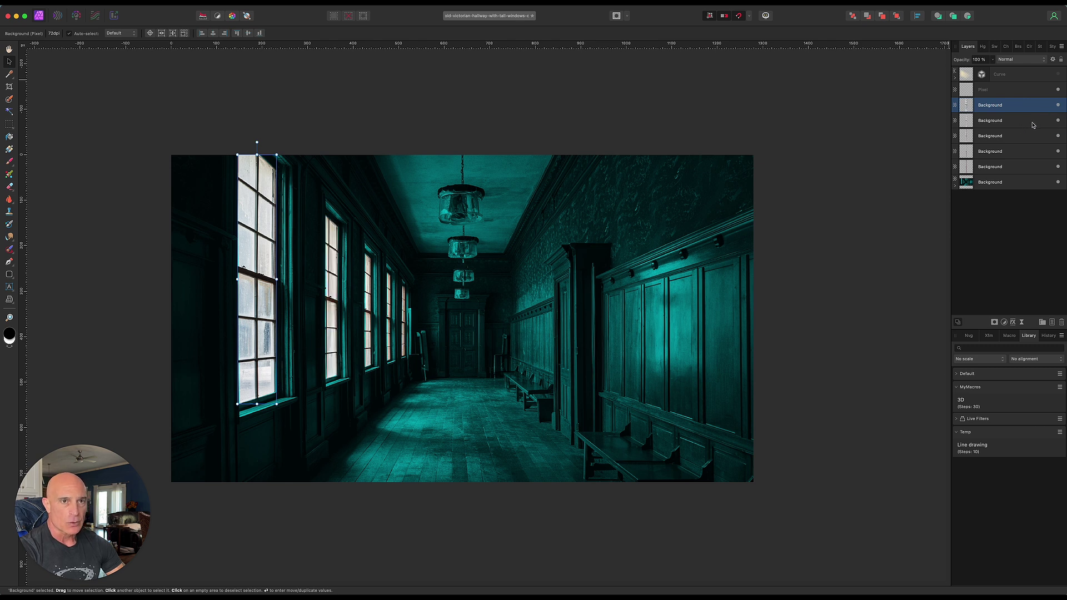
pyautogui.click(1032, 124)
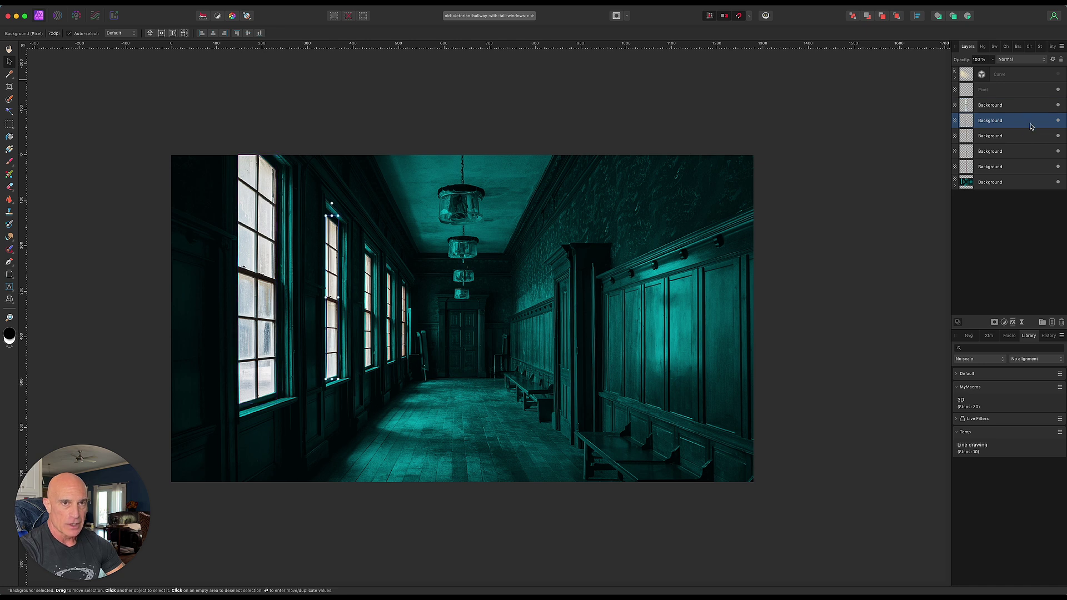
pyautogui.click(1052, 323)
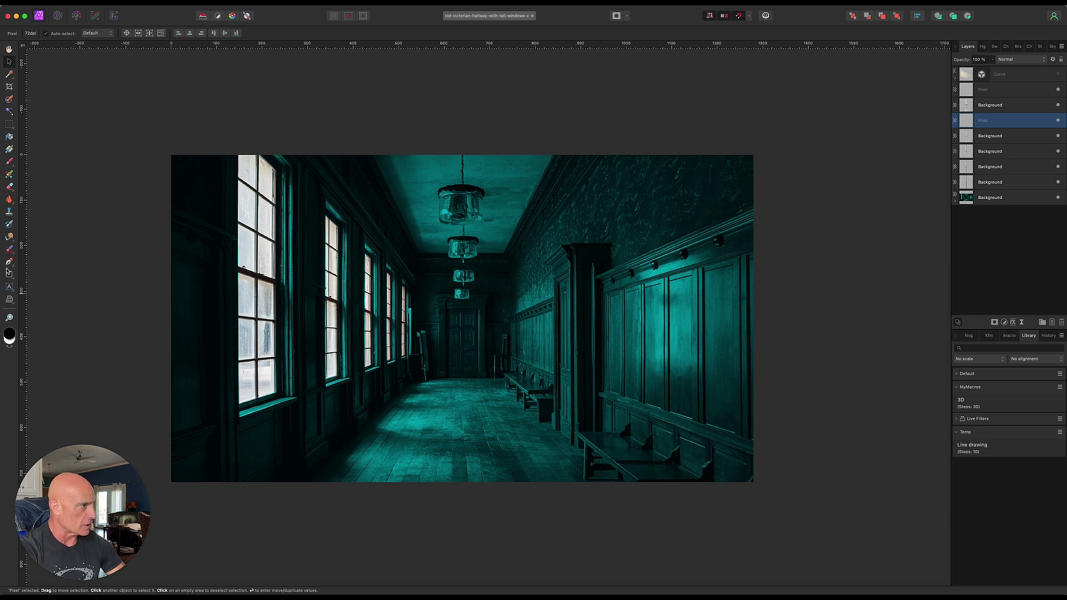
# Draw a closed wedge path from the second window across to the right wall.
pyautogui.click(9, 262)
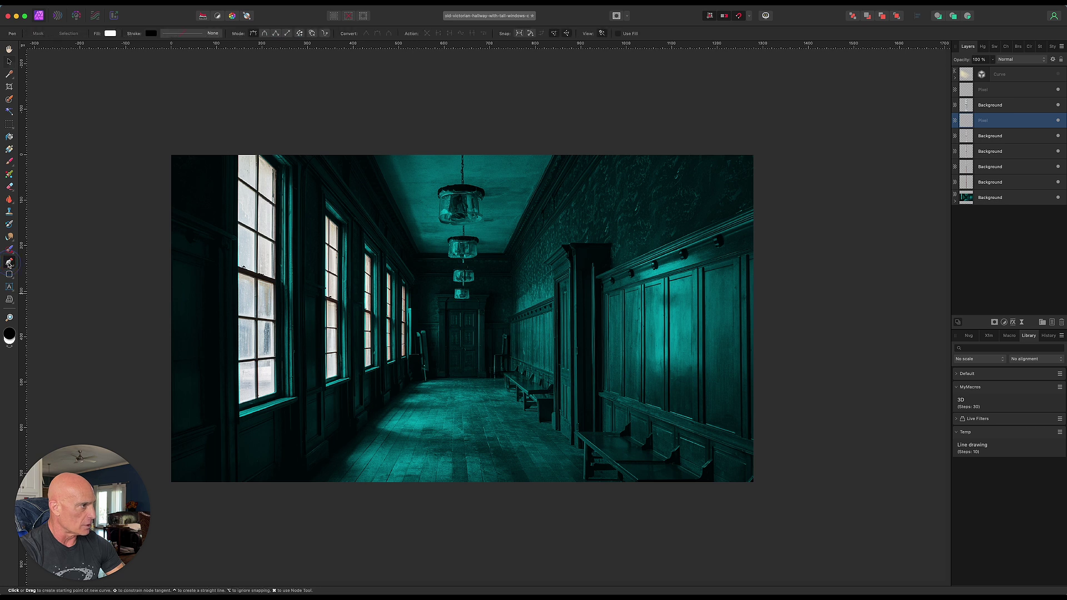
pyautogui.click(319, 204)
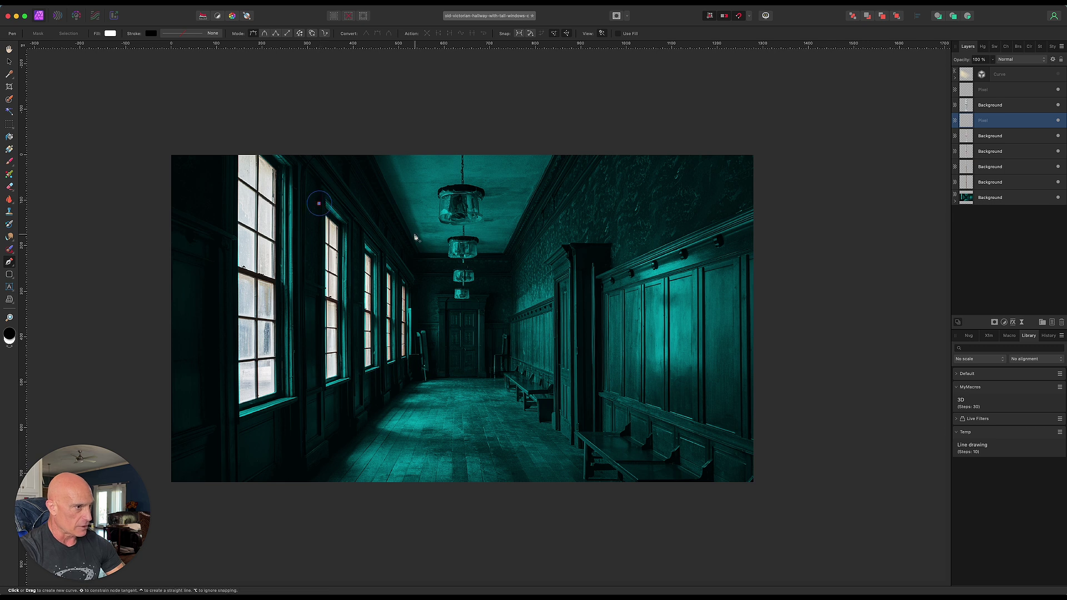
pyautogui.click(731, 380)
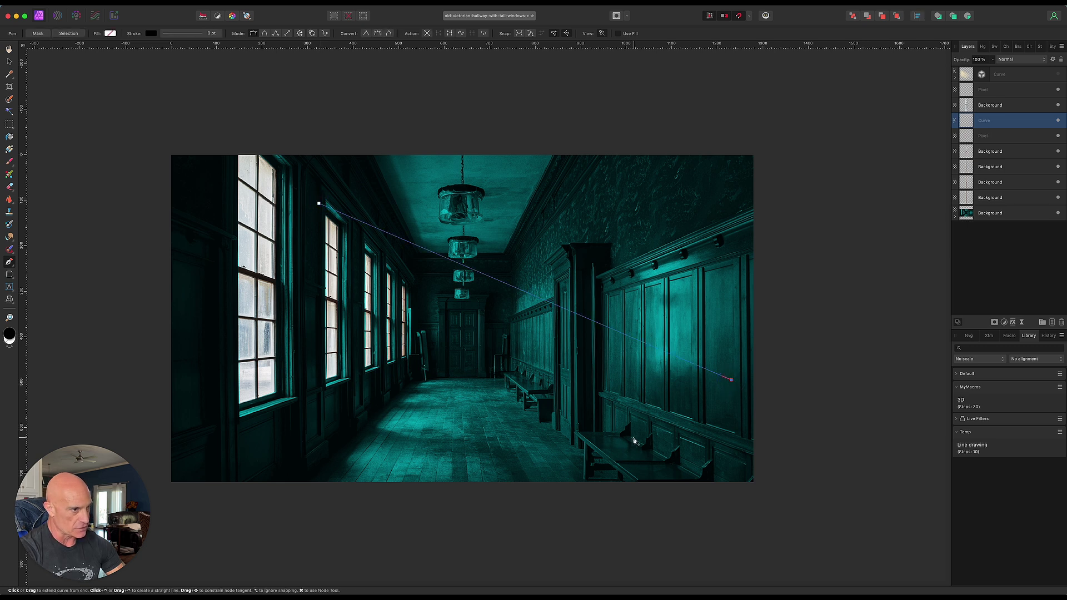
pyautogui.click(472, 494)
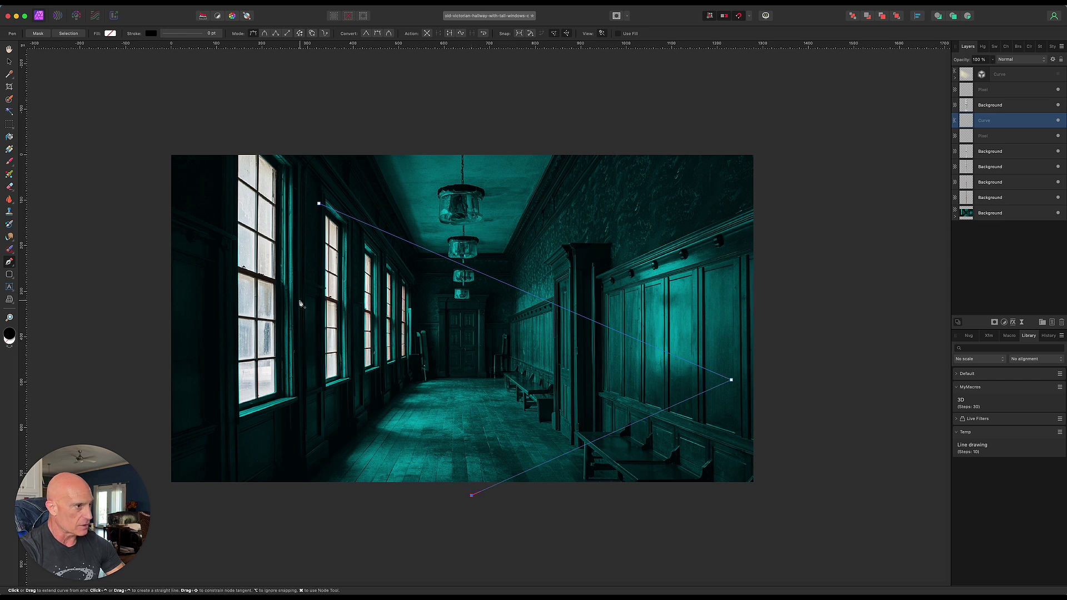
pyautogui.click(319, 384)
pyautogui.click(319, 205)
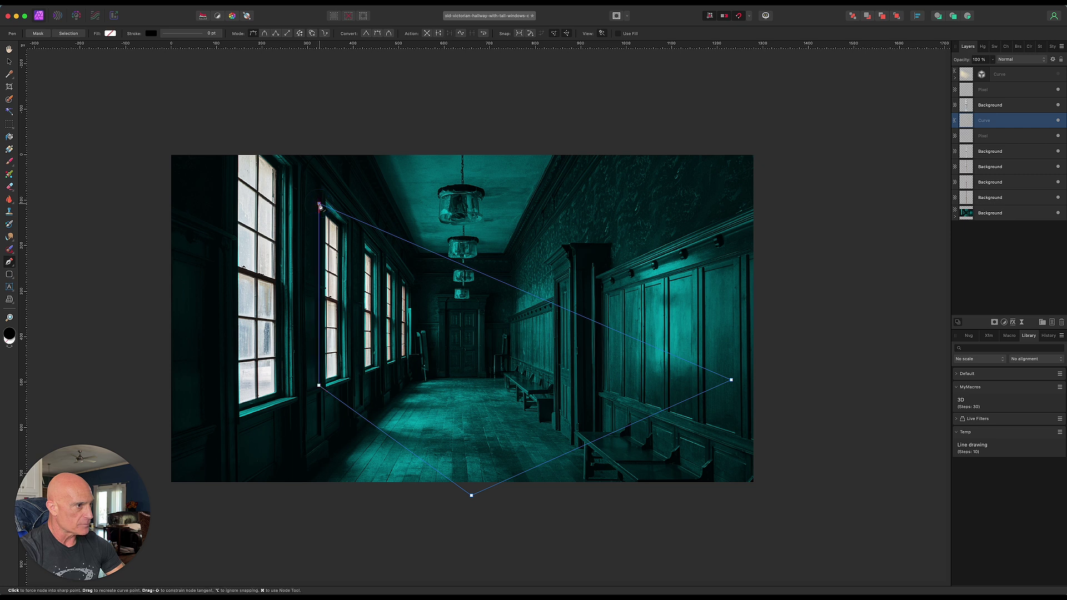
# Fill the second beam shape with pale yellow.
pyautogui.click(111, 34)
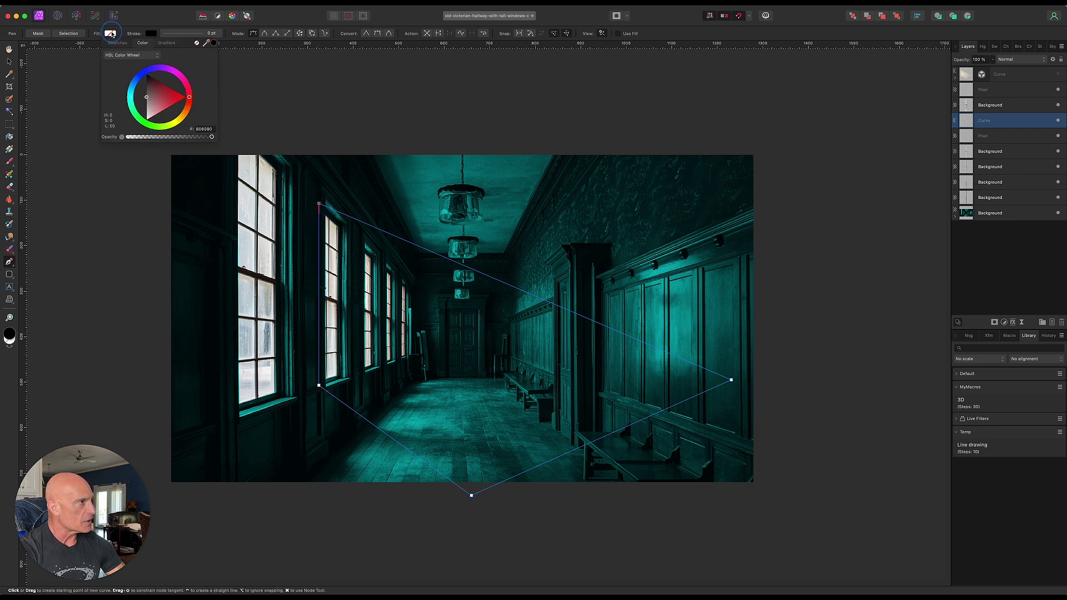
pyautogui.moveTo(182, 116); pyautogui.dragTo(143, 107)
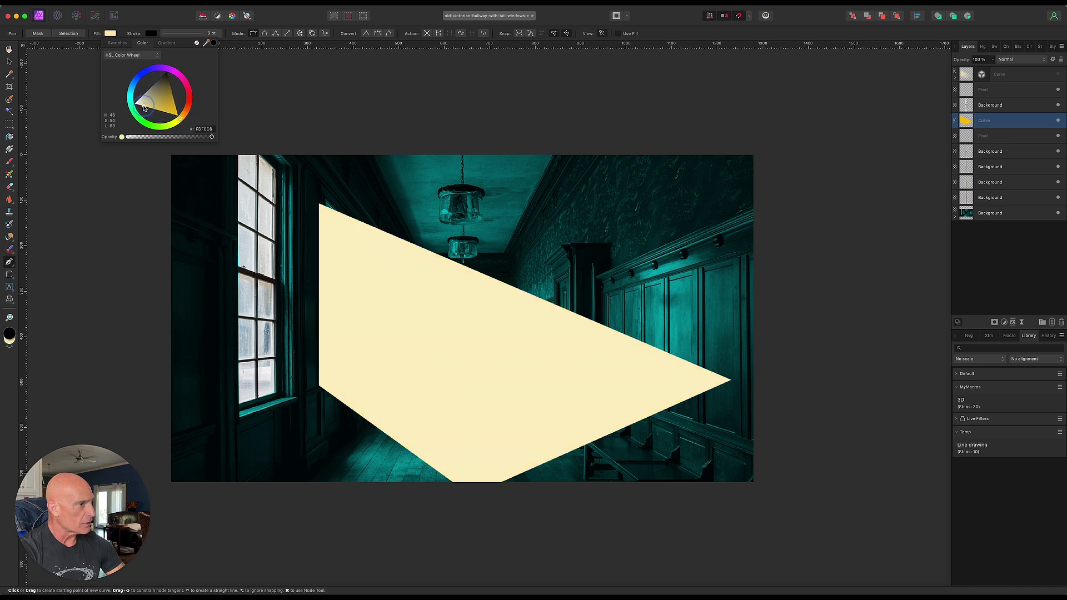
pyautogui.click(8, 61)
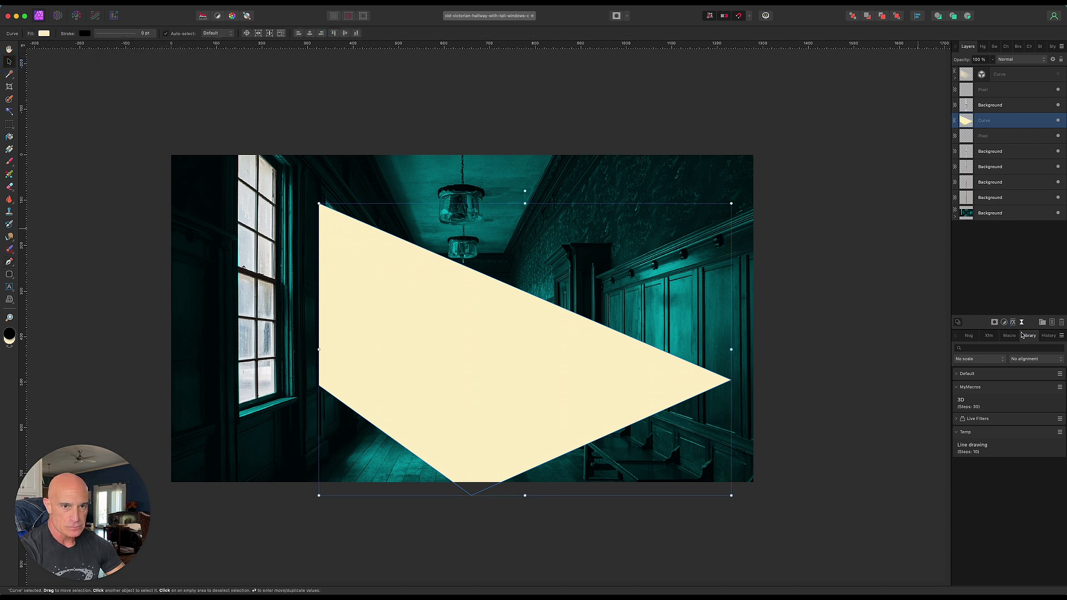
# Soften the lower cream beam with an 80.2 px Live Box Blur.
pyautogui.hotkey('ctrl', 'shift', 'b')
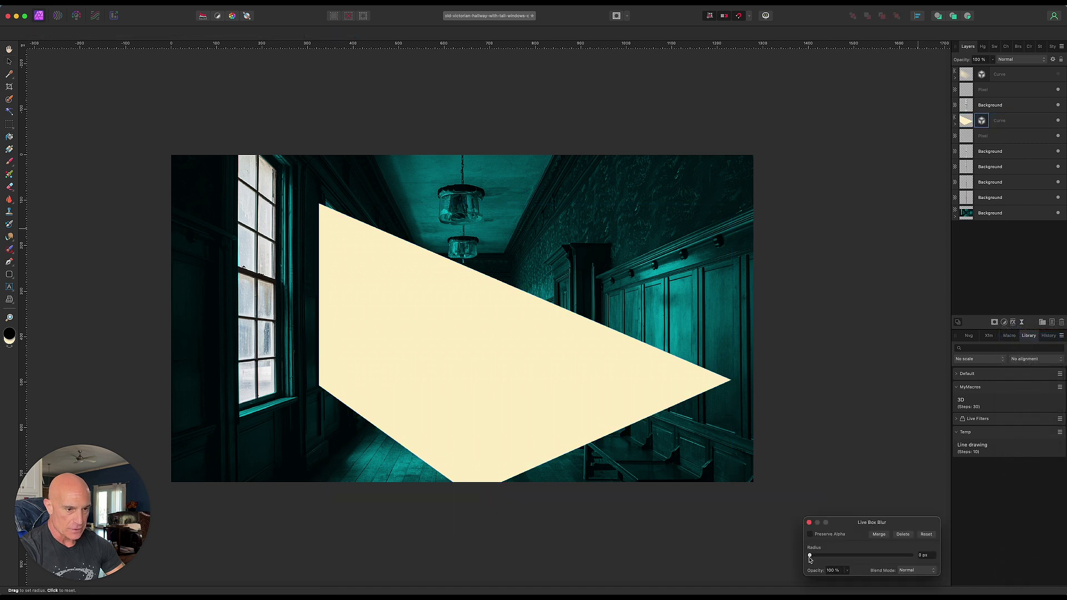
pyautogui.moveTo(812, 556); pyautogui.dragTo(908, 551)
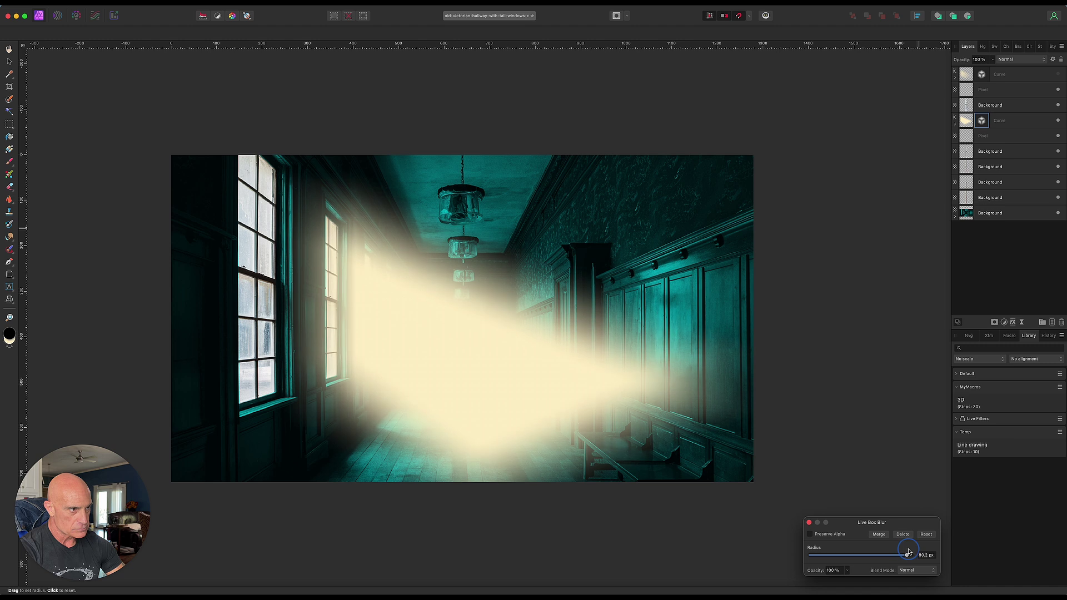
pyautogui.click(810, 524)
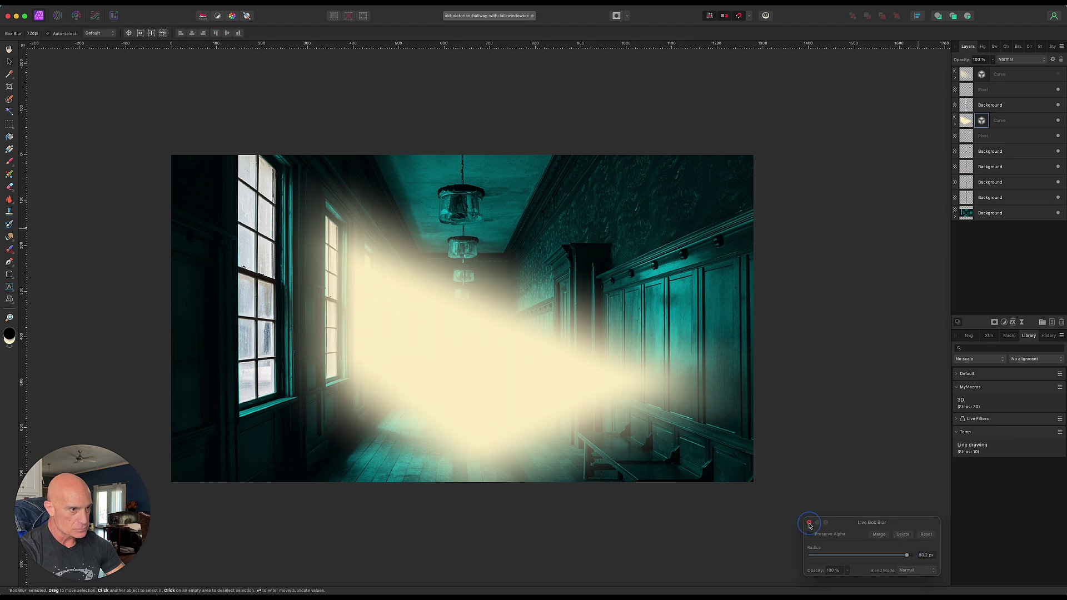
# Add an inverted mask to the lower light-beam Curve layer.
pyautogui.click(965, 126)
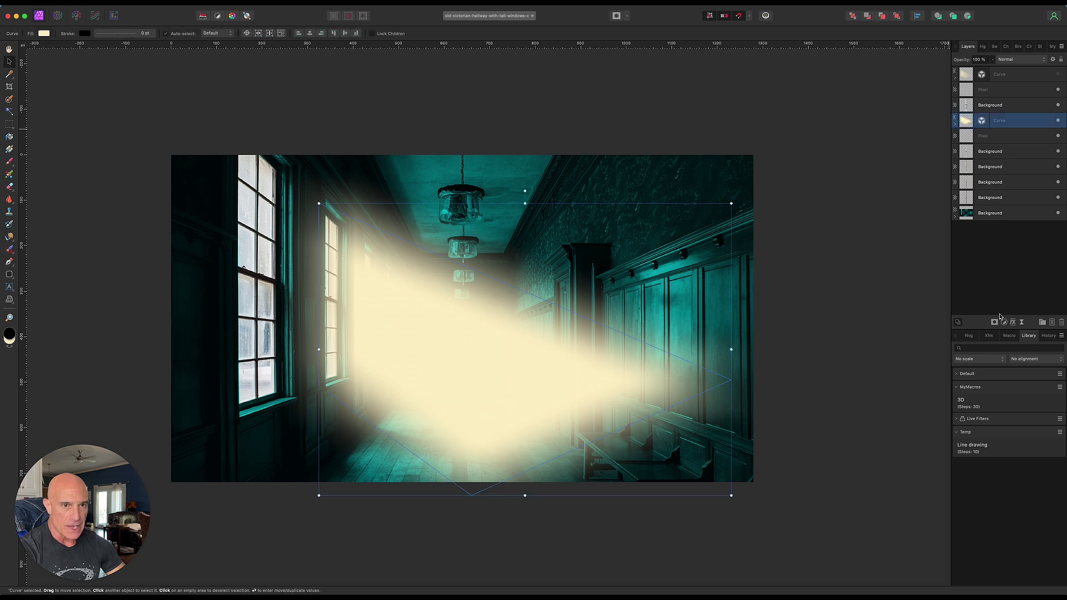
pyautogui.click(994, 322)
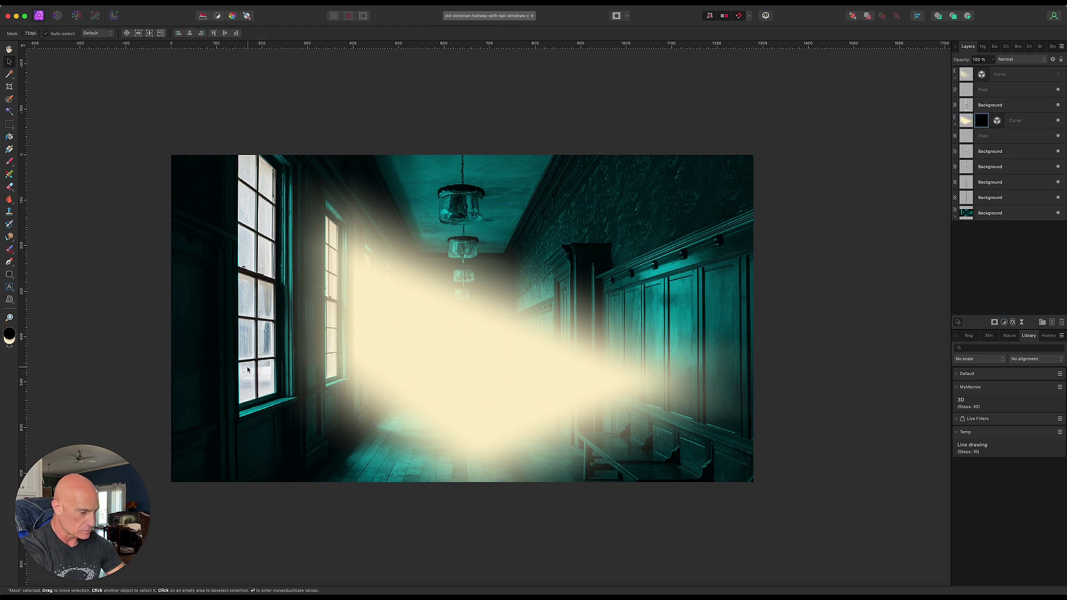
pyautogui.press('super+i')
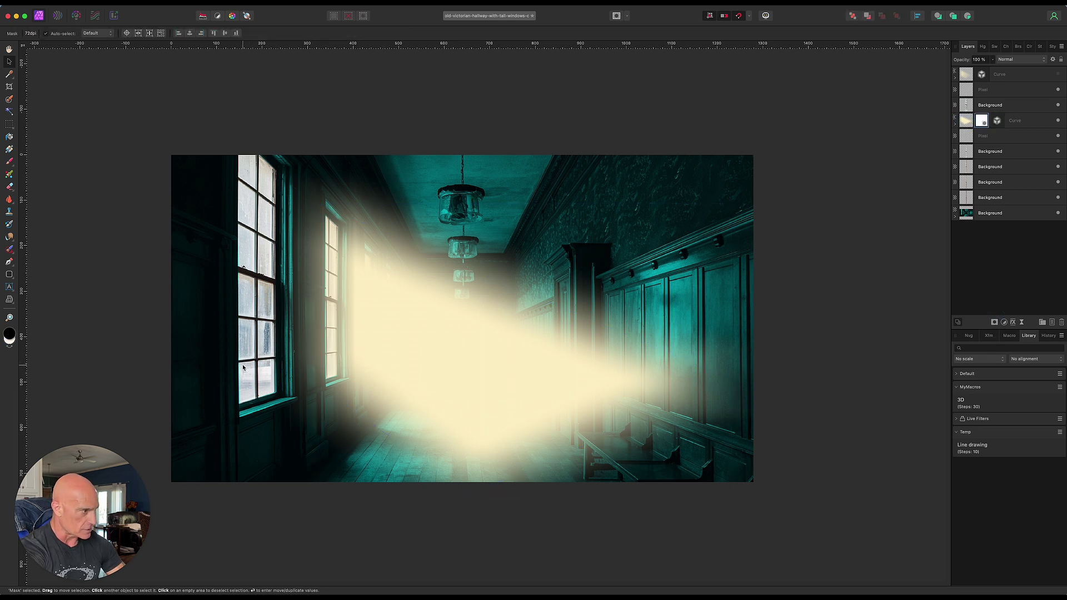
# Fade the lower beam's mask diagonally toward the lower right with a linear gradient, then show the upper beam layer.
pyautogui.click(8, 150)
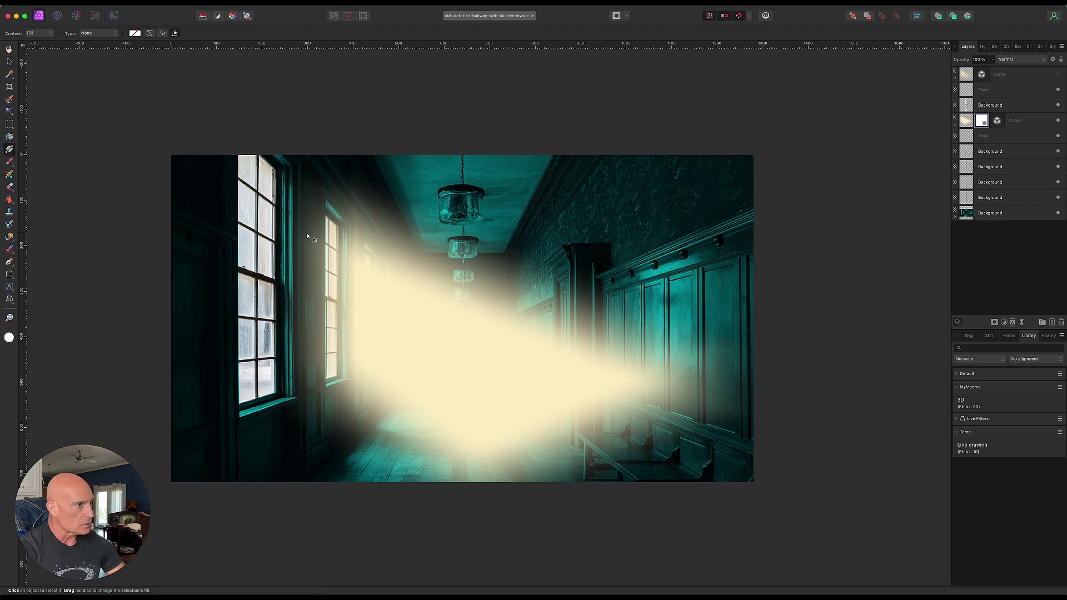
pyautogui.moveTo(306, 243); pyautogui.dragTo(731, 475)
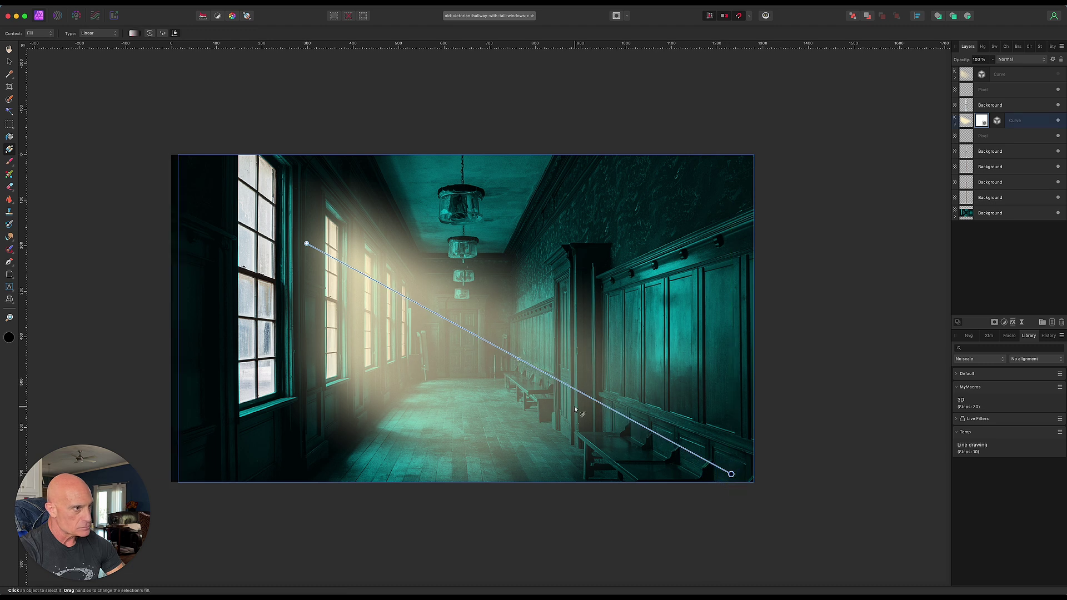
pyautogui.click(981, 119)
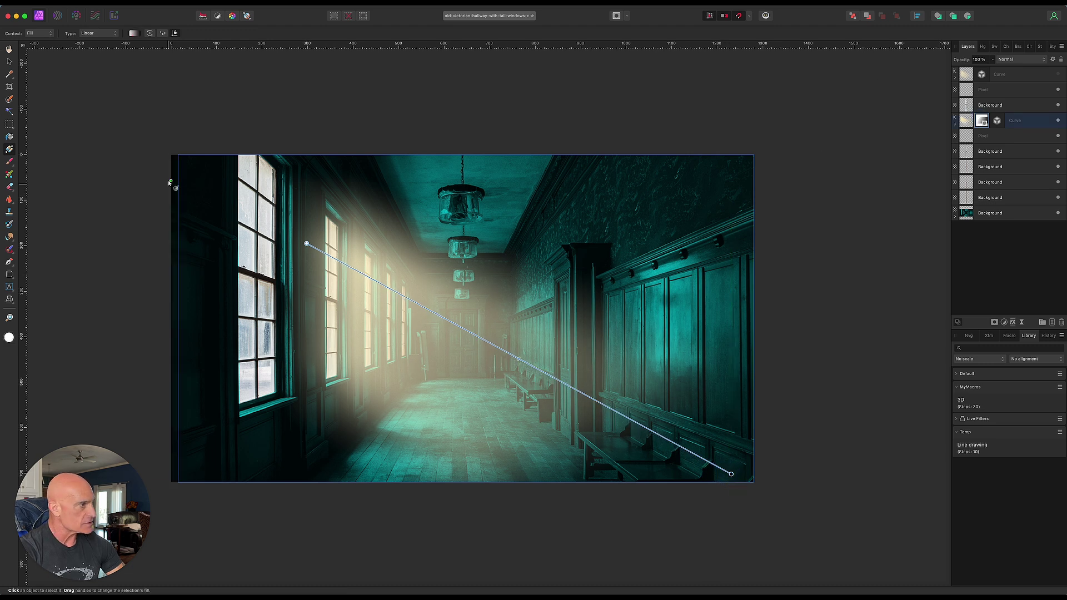
pyautogui.click(10, 162)
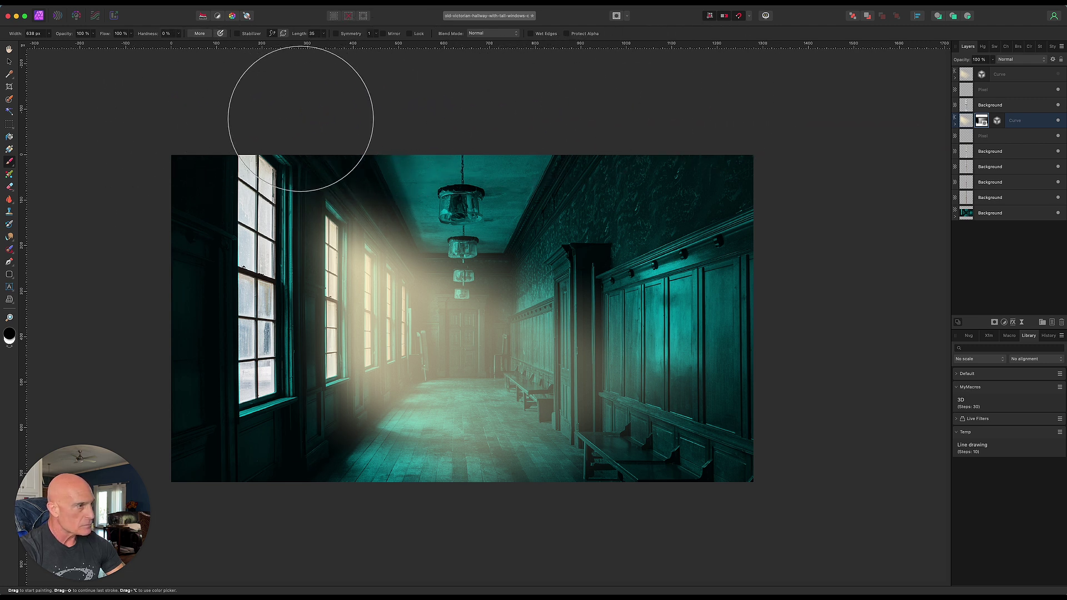
pyautogui.click(10, 61)
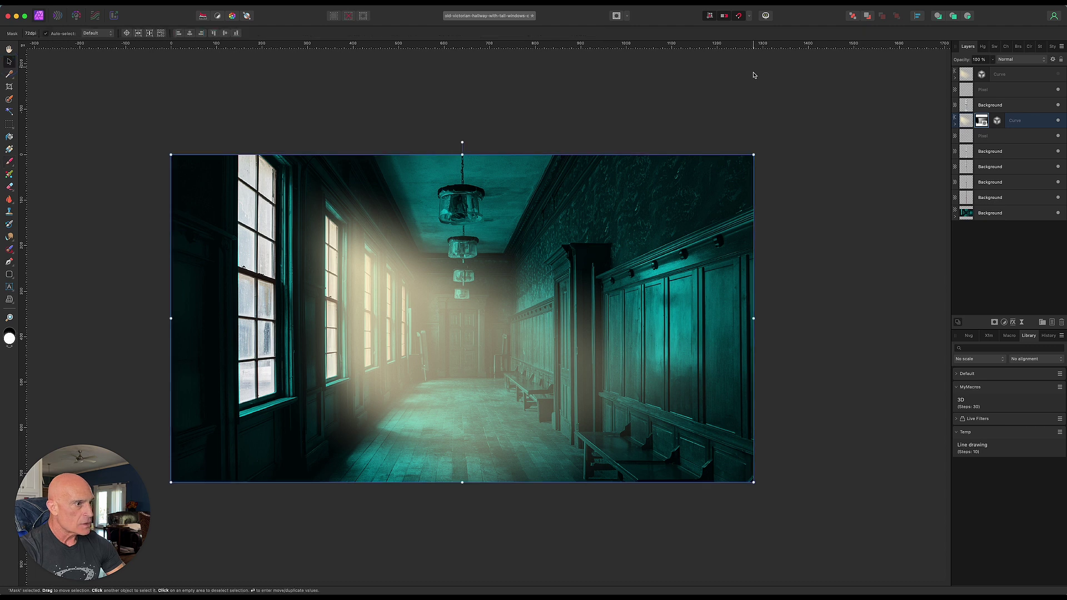
pyautogui.click(1058, 74)
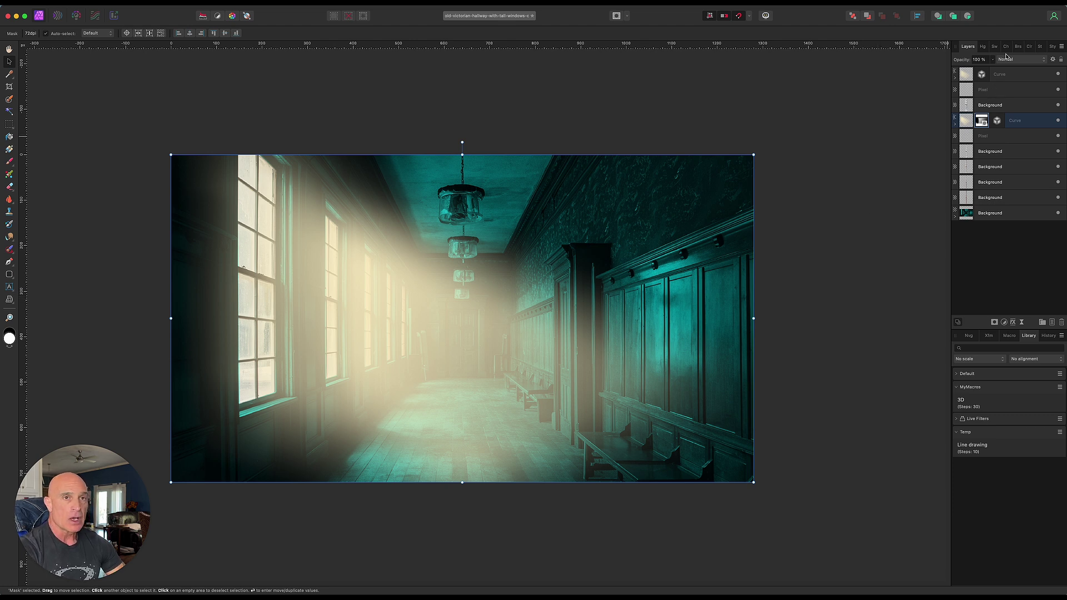
# Set the upper light-beam layer's opacity to 62%.
pyautogui.click(1028, 81)
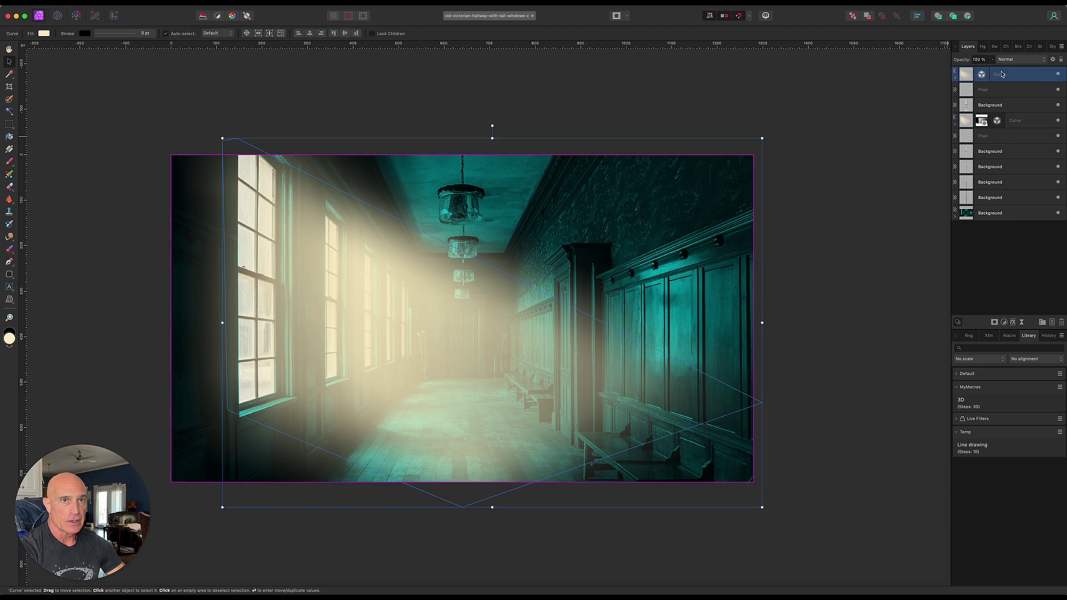
pyautogui.click(992, 59)
pyautogui.moveTo(989, 68); pyautogui.dragTo(968, 75)
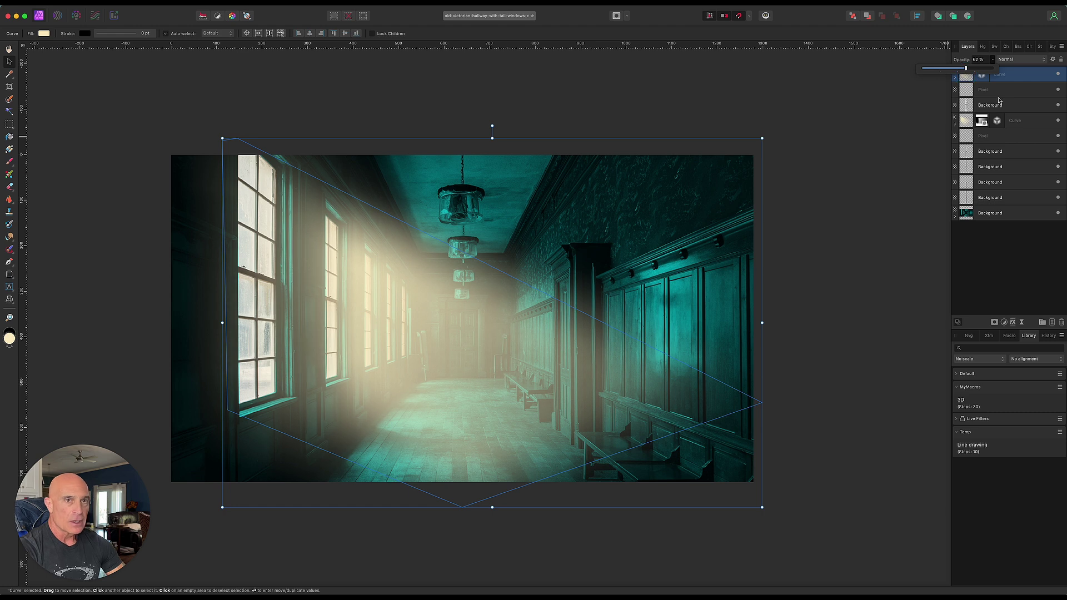
# Set the lower light-beam layer's opacity to 52%, then reselect the upper beam layer.
pyautogui.click(1035, 123)
pyautogui.click(993, 59)
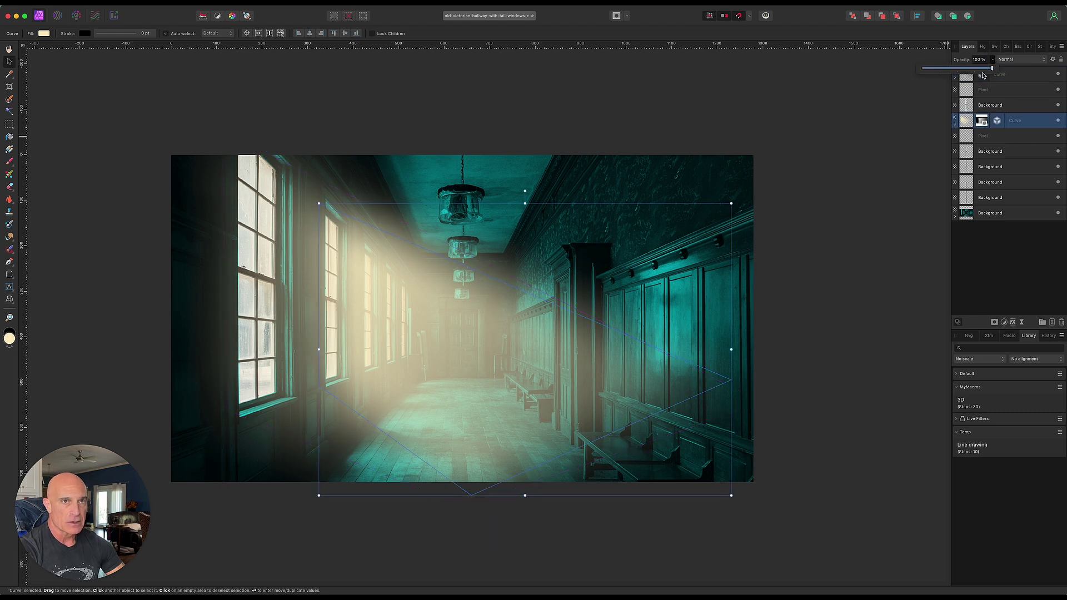
pyautogui.moveTo(993, 70); pyautogui.dragTo(962, 79)
pyautogui.click(879, 149)
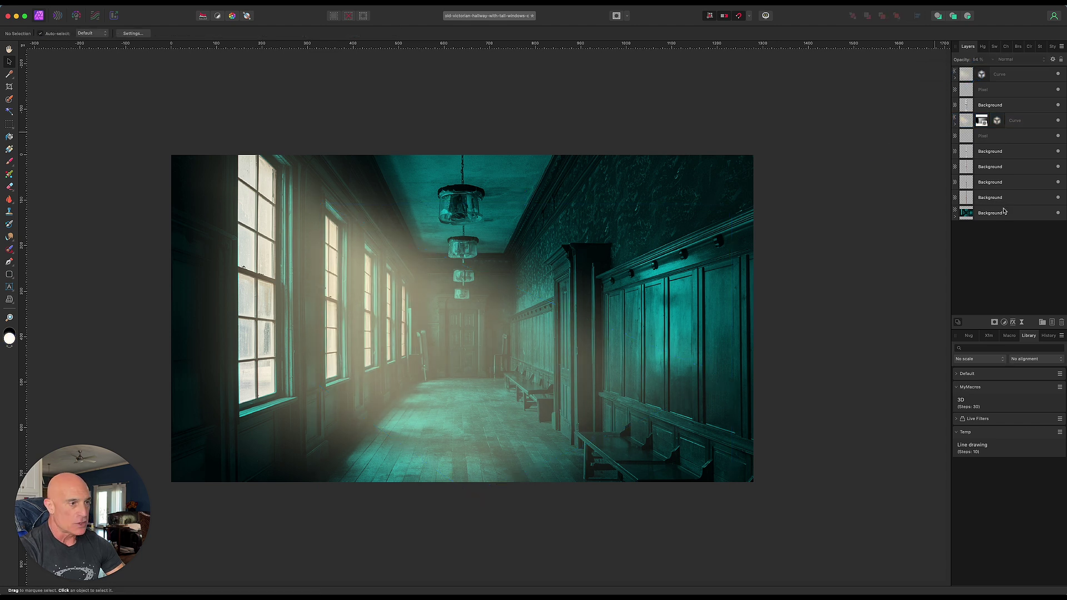
pyautogui.click(1020, 77)
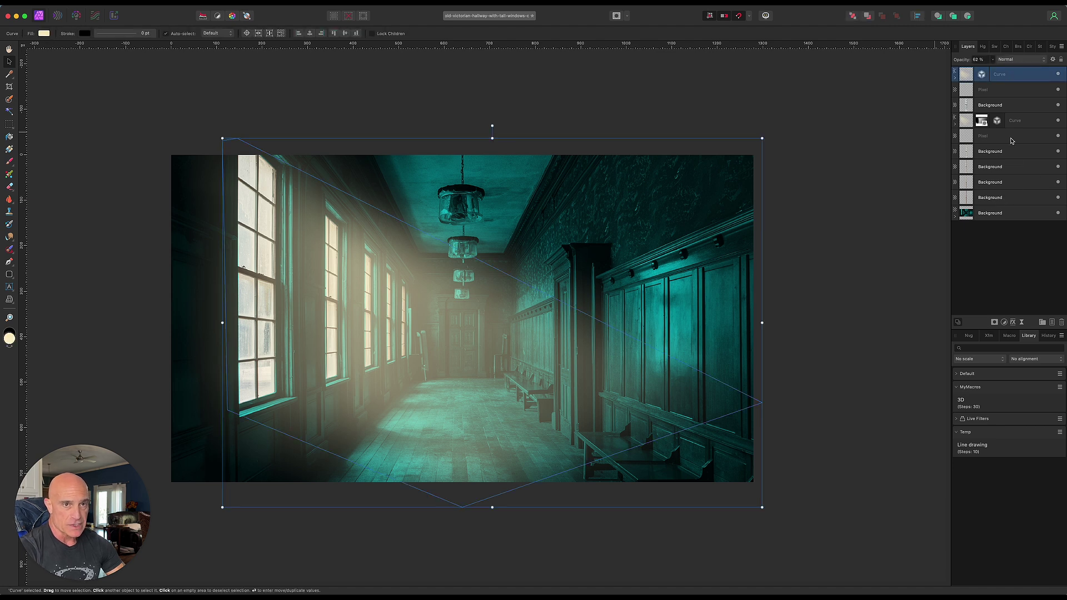
# Group the selected light-beam layers and hide the group to view the hallway without light.
pyautogui.rightClick(1013, 201)
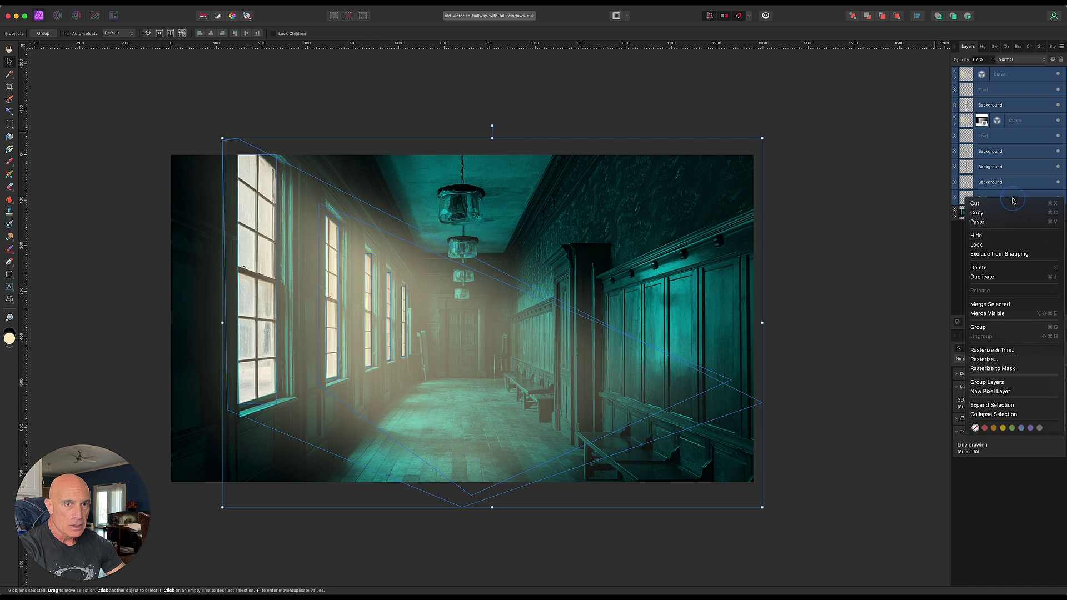
pyautogui.click(993, 327)
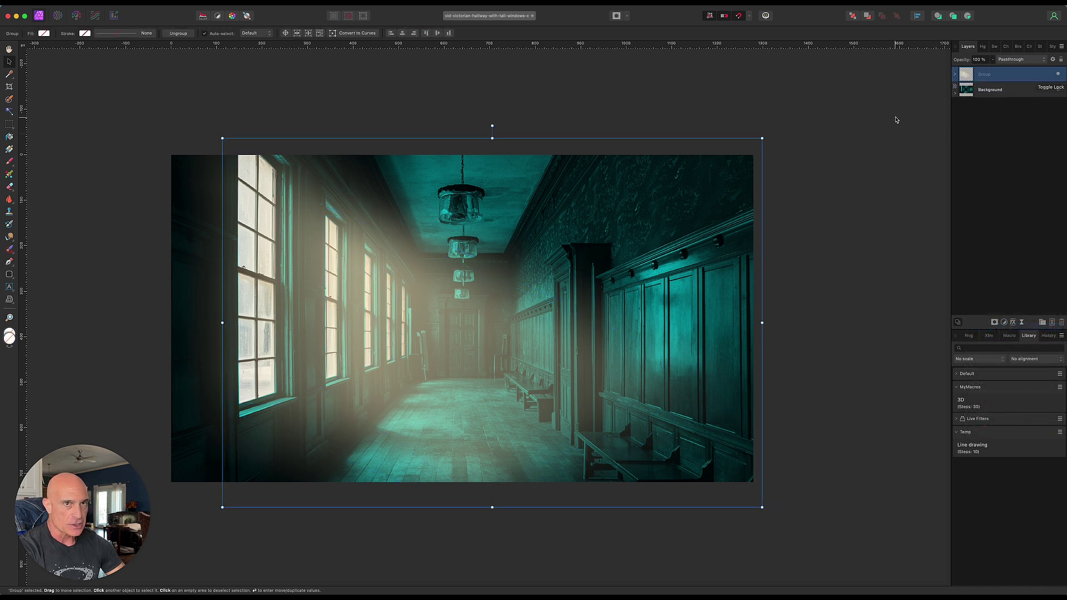
pyautogui.click(1059, 75)
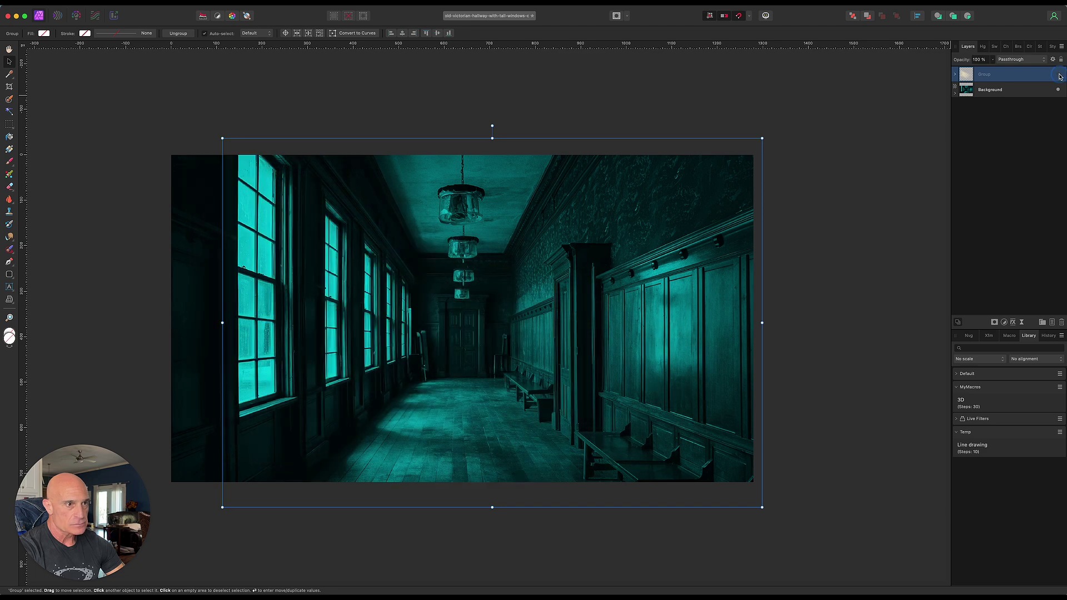
pyautogui.click(954, 92)
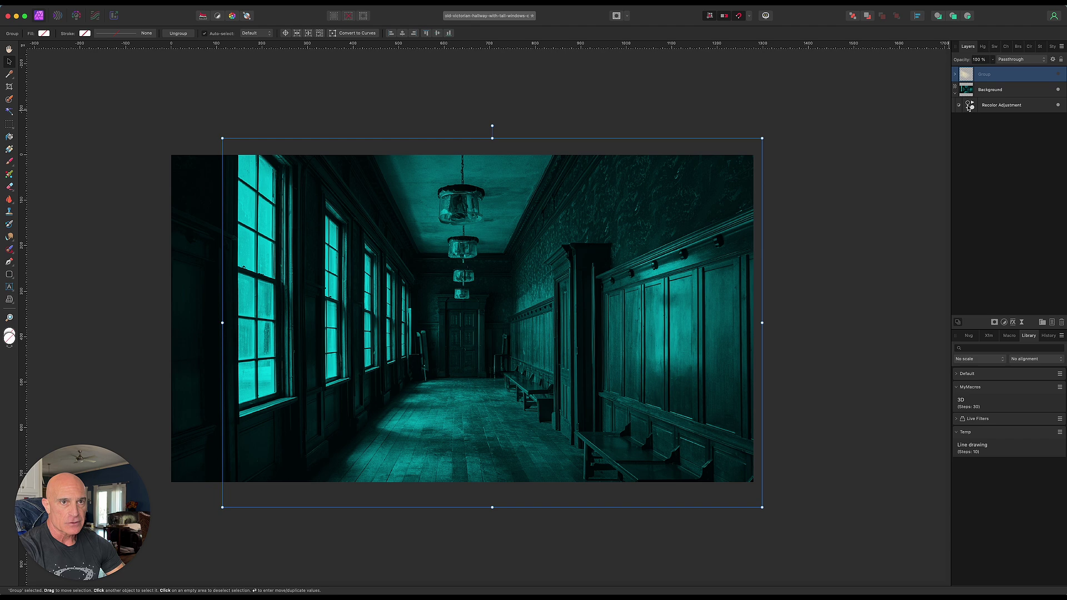
# Toggle the teal Recolor adjustment off and back on, then show the light group again.
pyautogui.click(1058, 106)
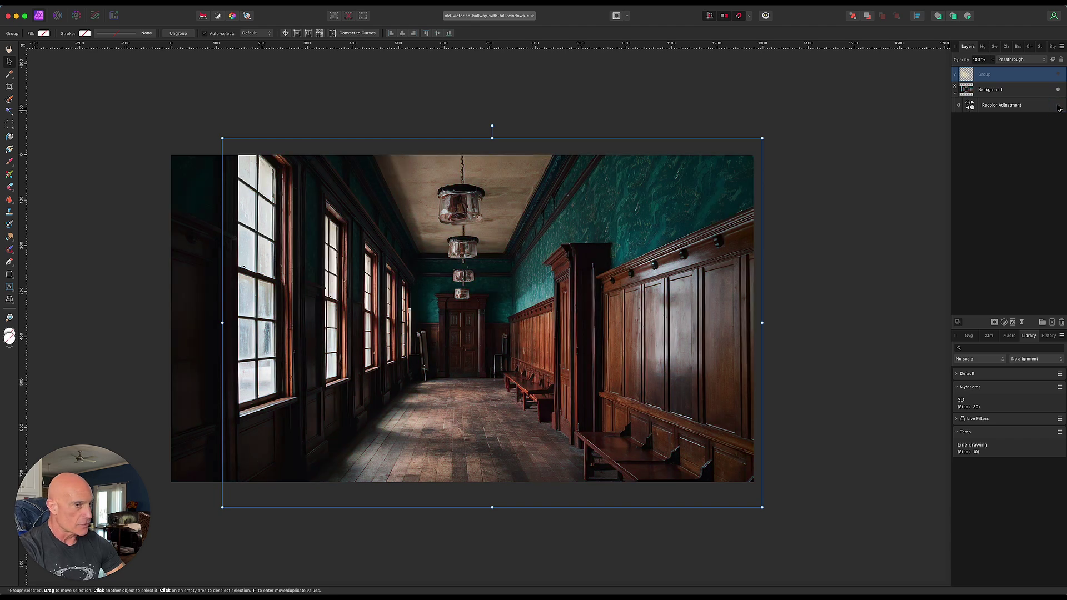
pyautogui.click(865, 172)
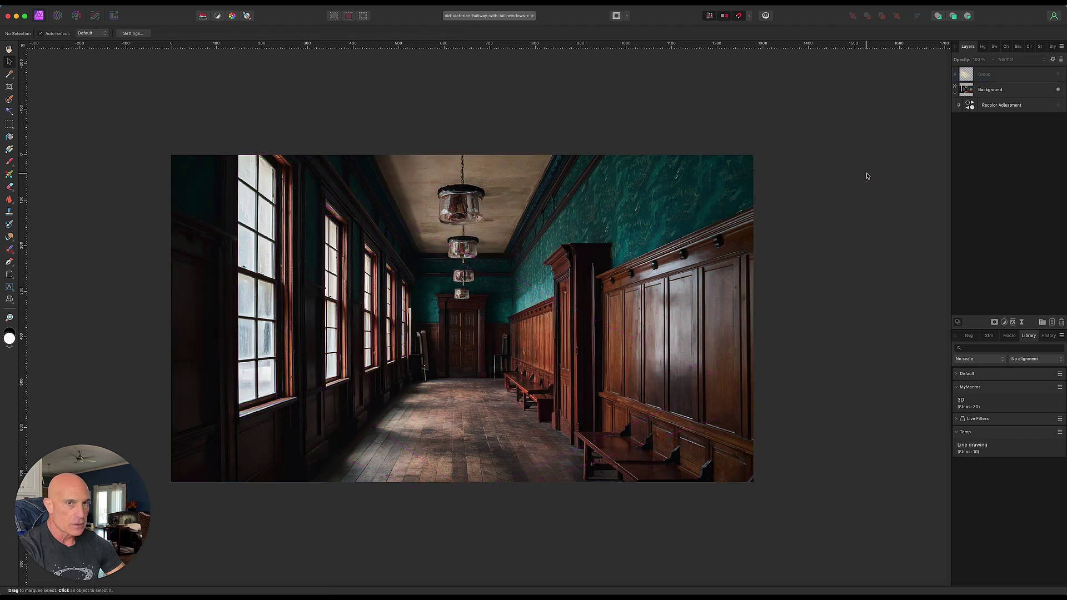
pyautogui.click(1058, 106)
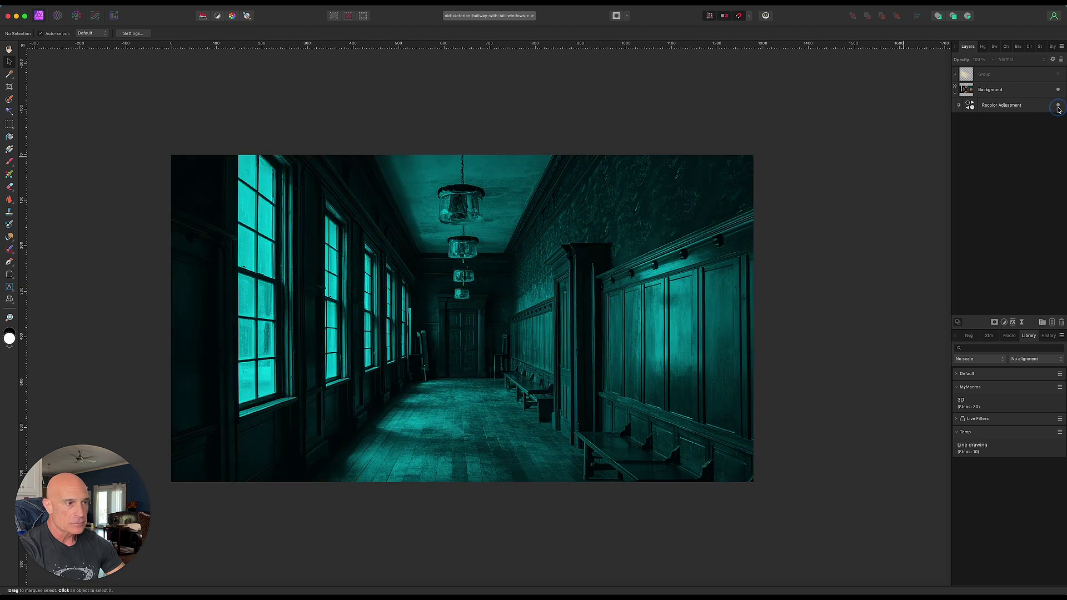
pyautogui.click(1058, 75)
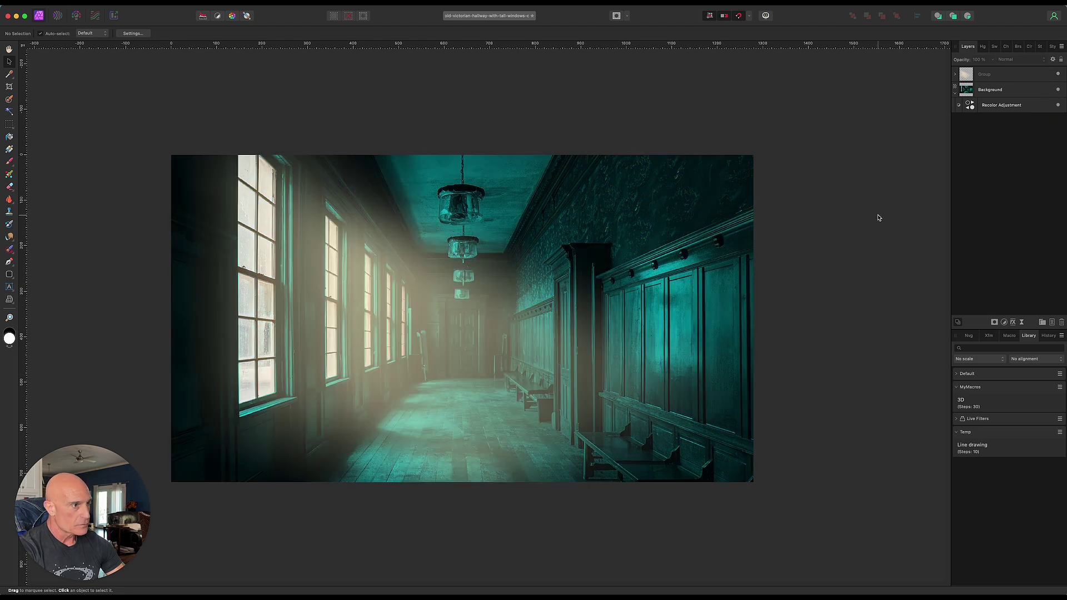